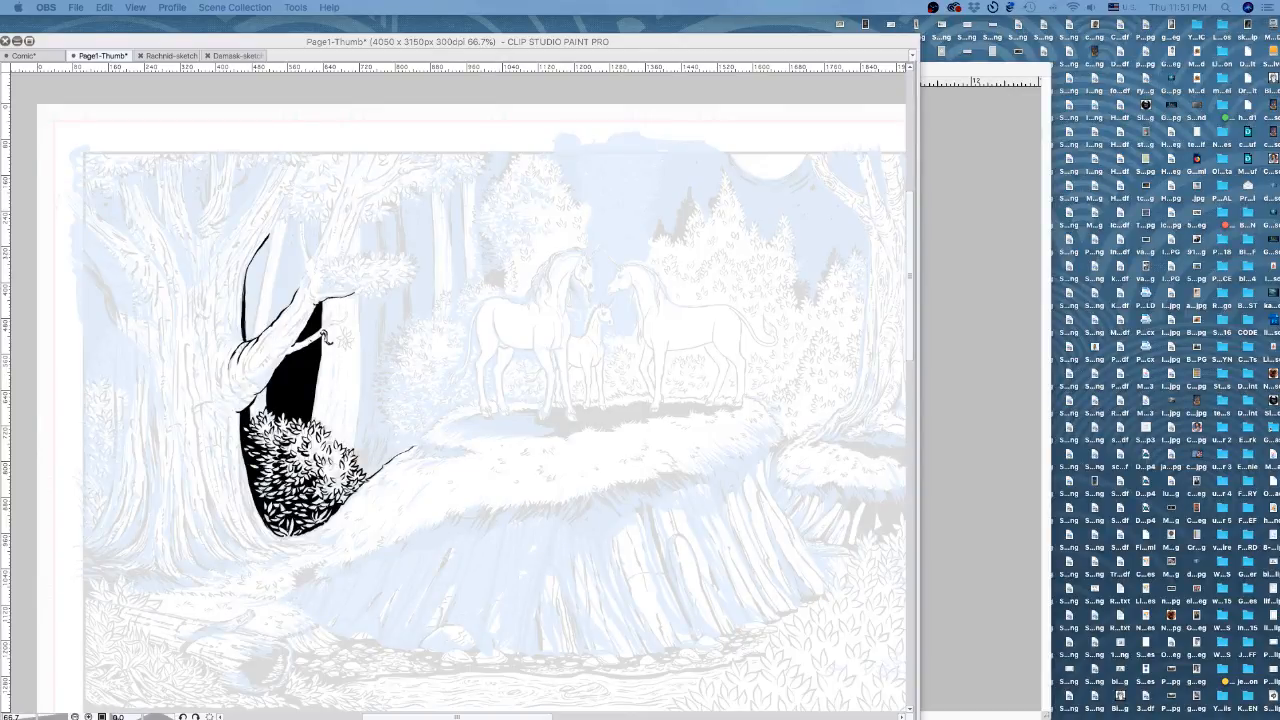
Bring Clip Studio Paint to the front and nudge the page view slightly in the Navigator.
left_click(741, 50)
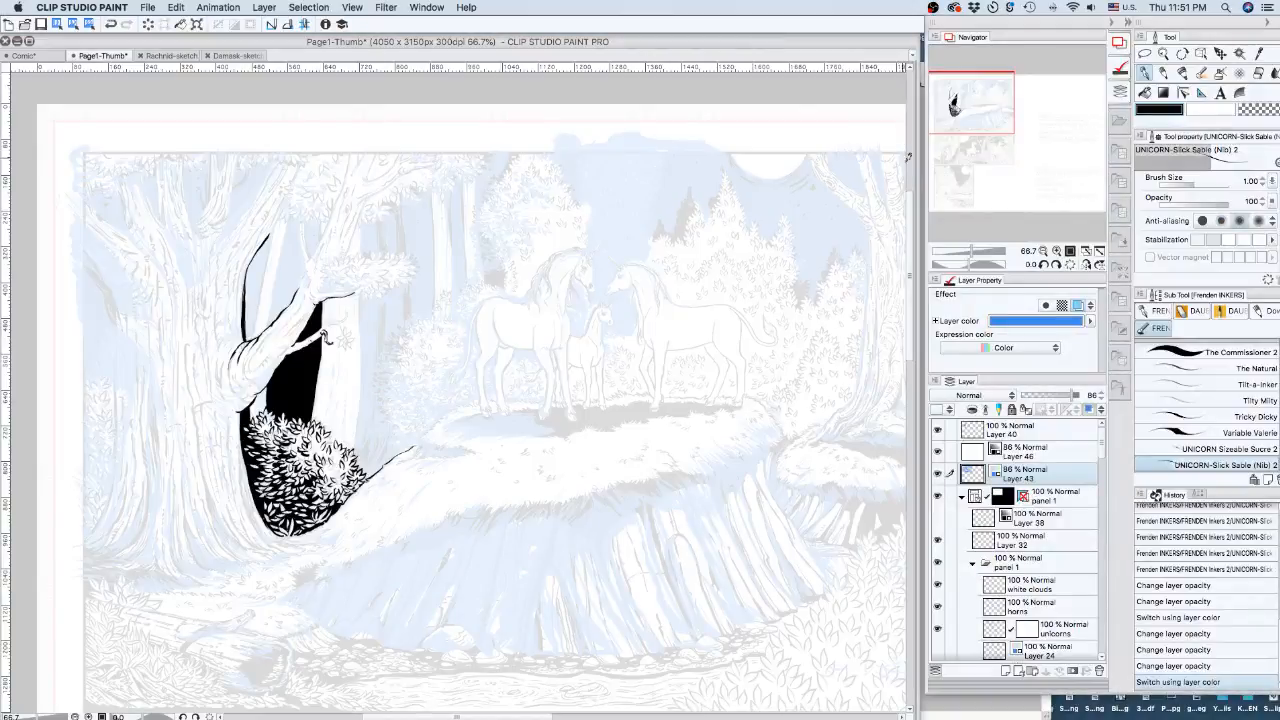
left_click_drag(974, 100, 971, 93)
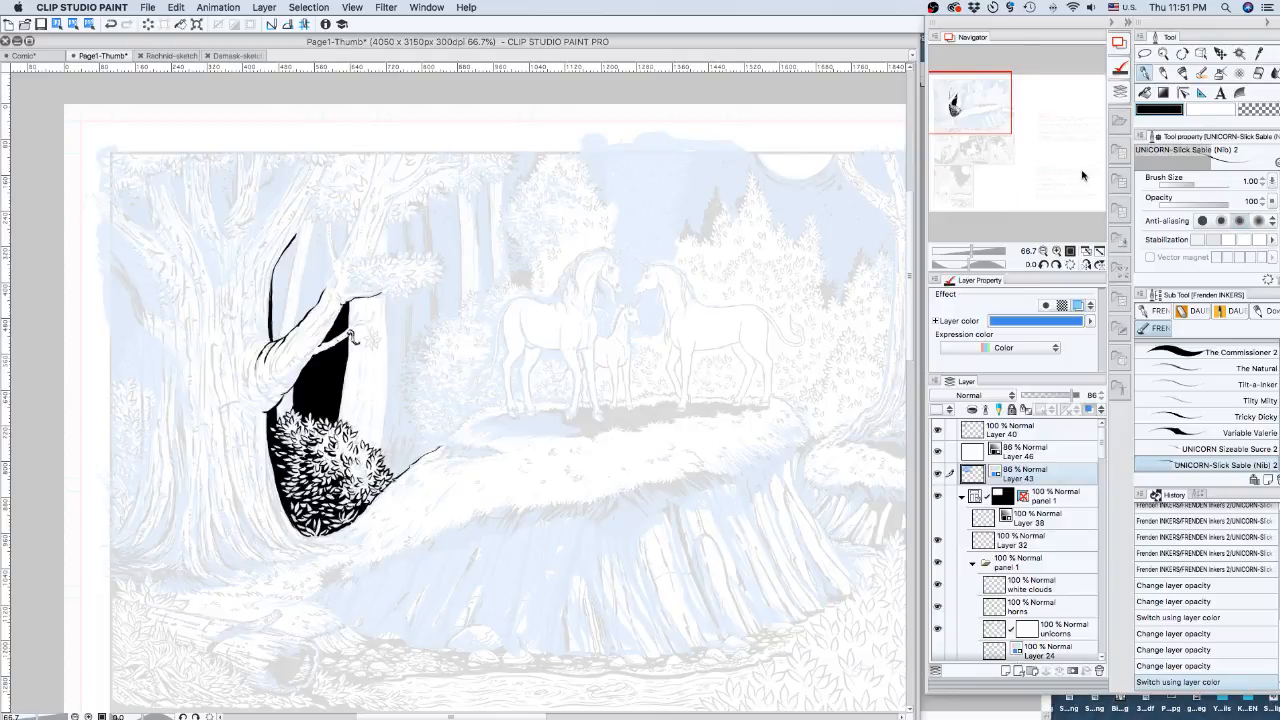
Hide every palette with Tab so only the forest-scene canvas is visible.
key("Tab")
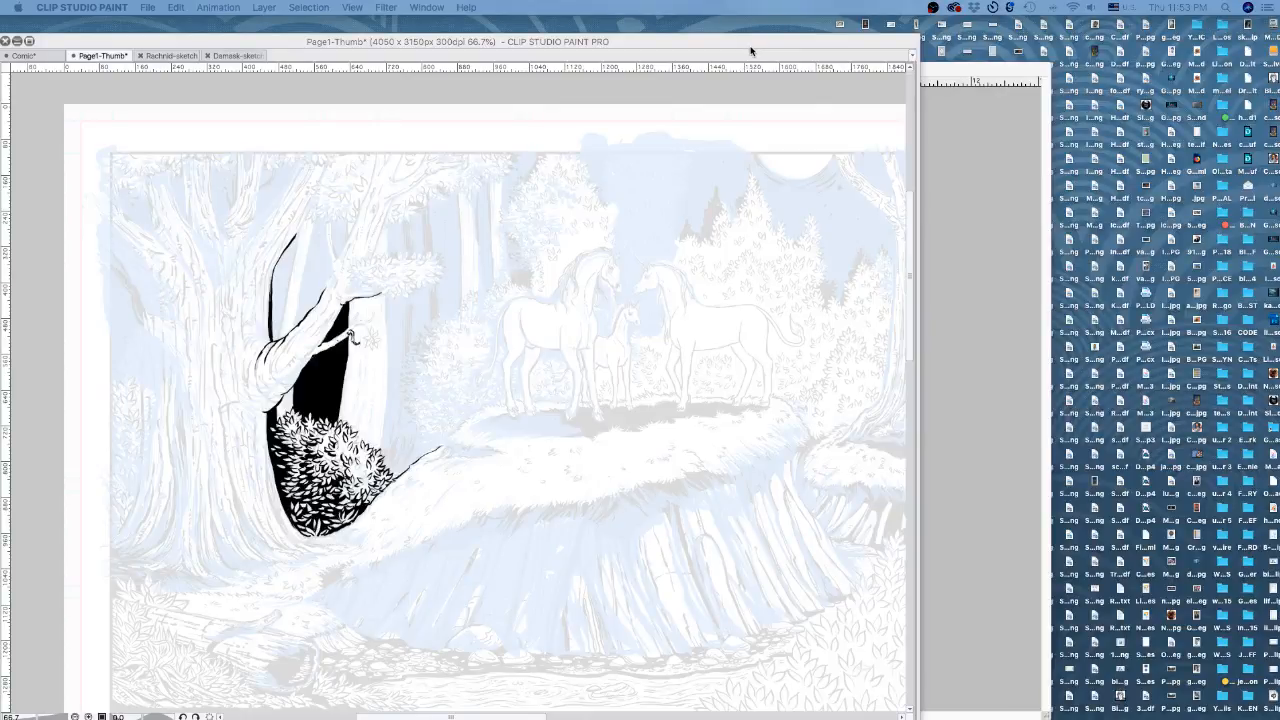
Restore the palettes, pan the page, and show Layer 40's full blue-tinted forest-and-unicorns inks.
key("Tab")
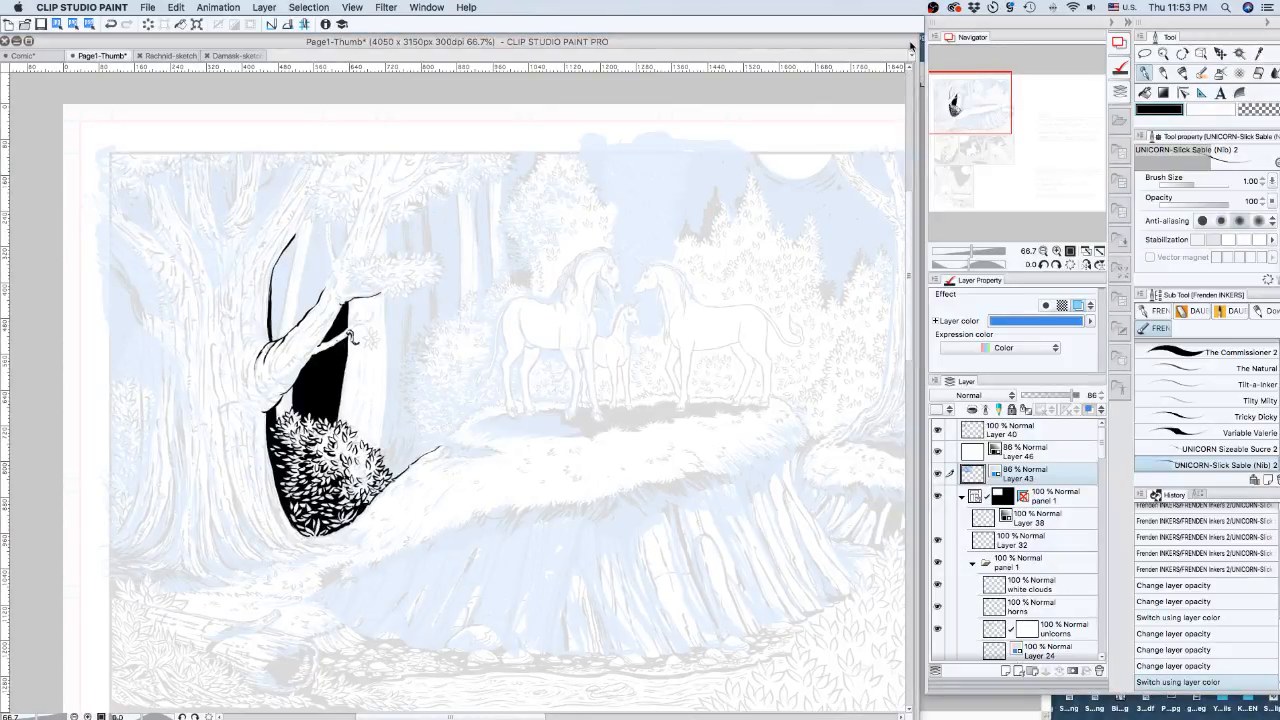
left_click(30, 42)
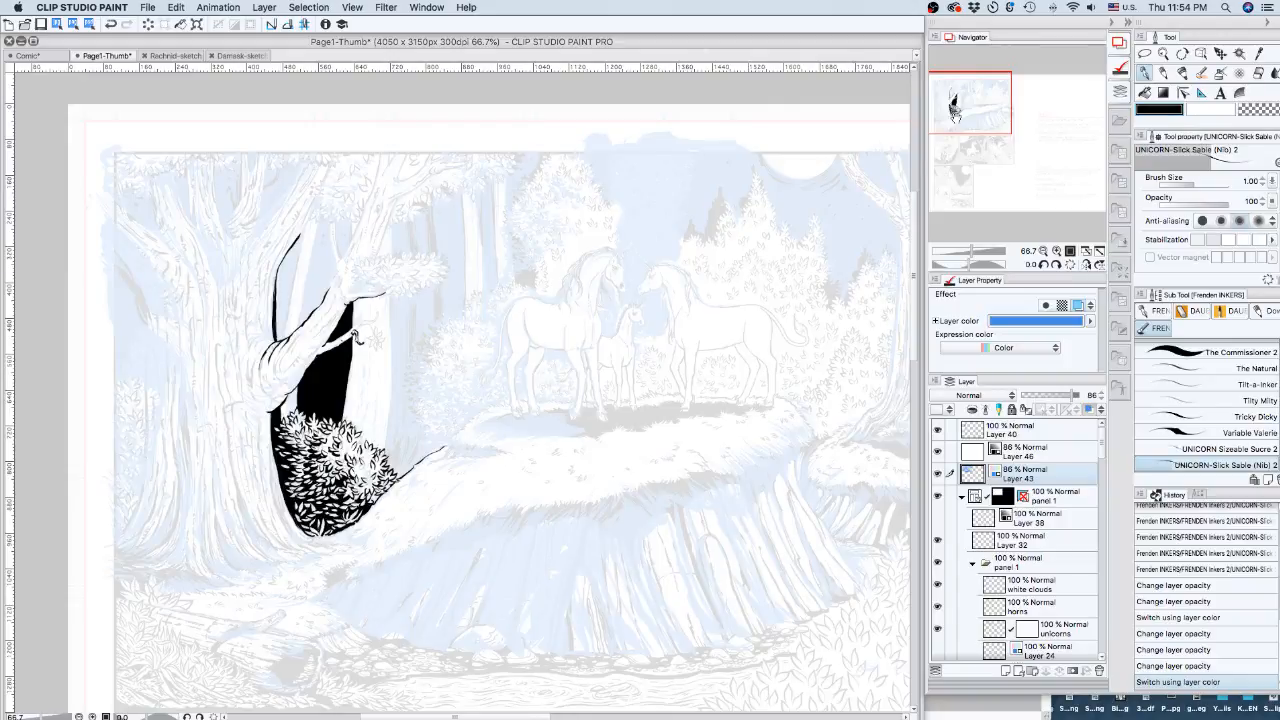
left_click_drag(985, 110, 990, 110)
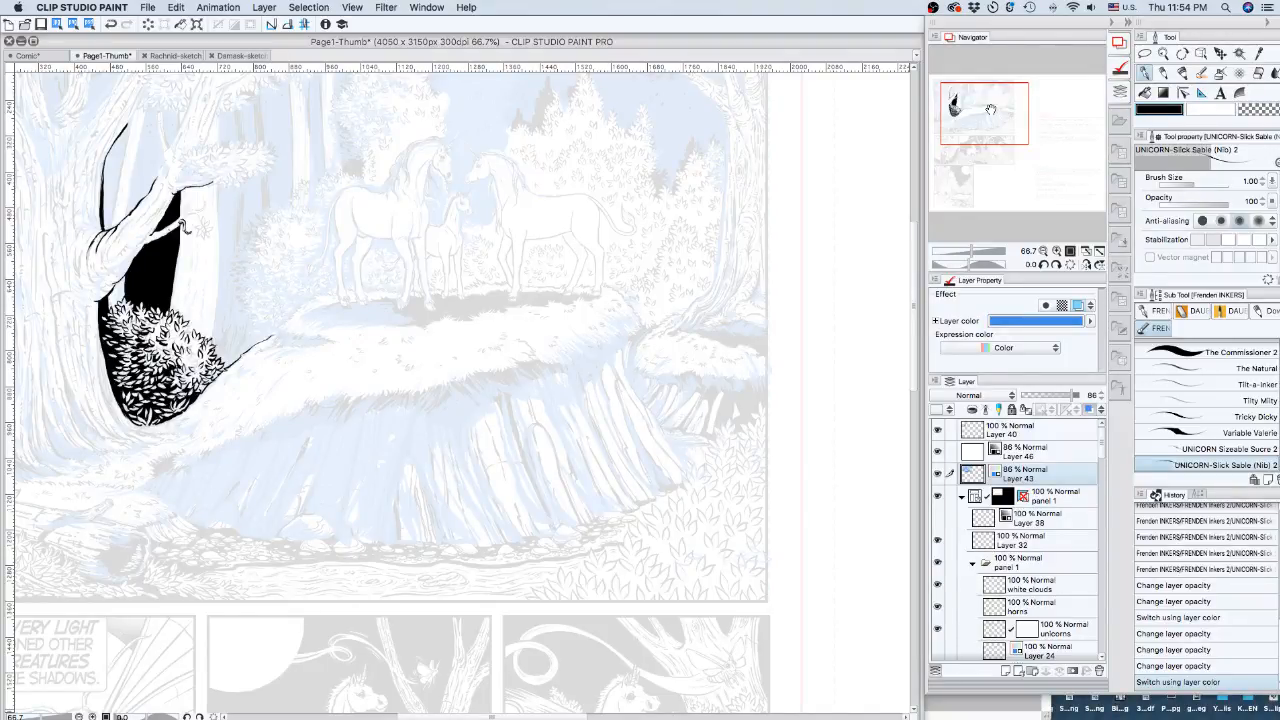
left_click_drag(990, 110, 957, 102)
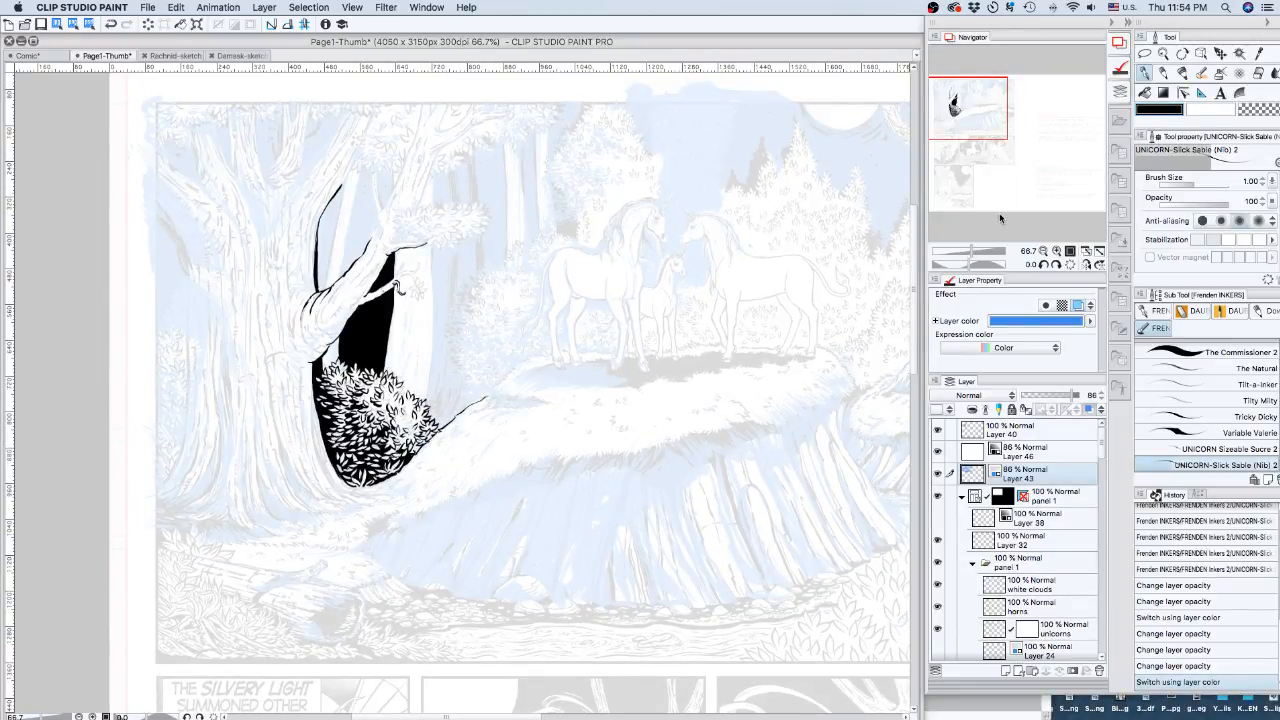
left_click(938, 430)
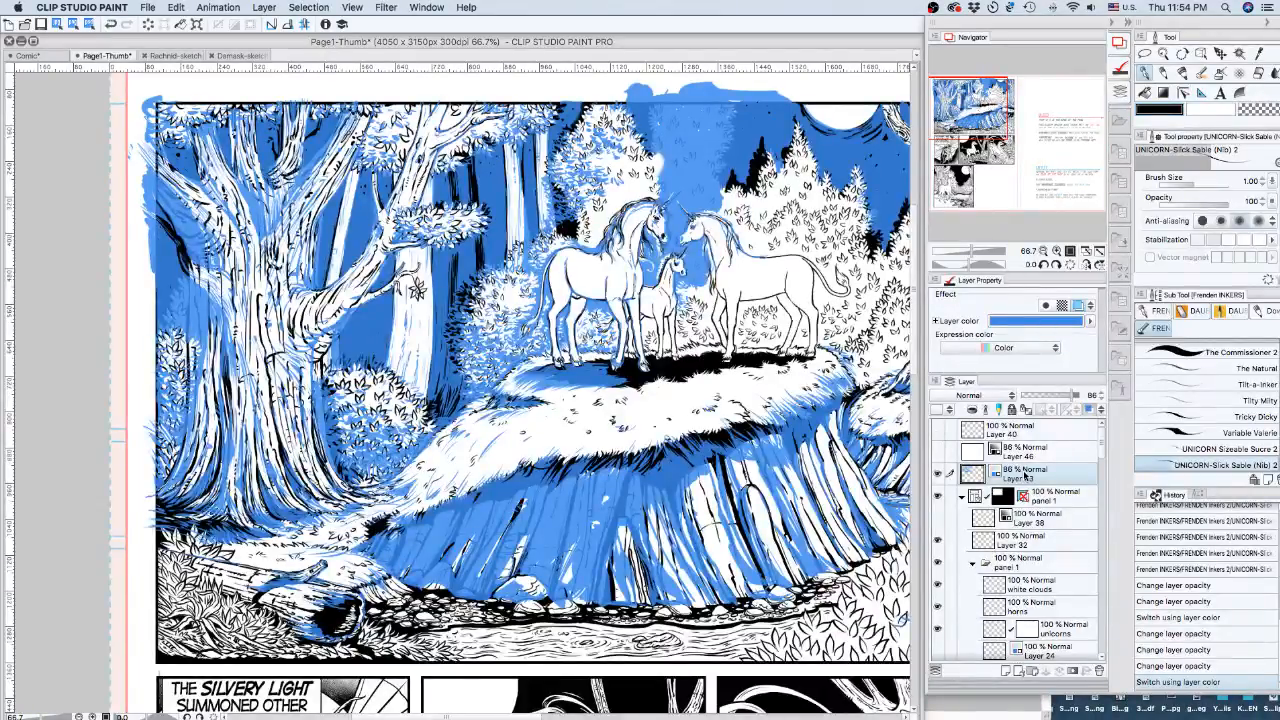
Switch off Layer 43's blue layer colour, hide one ink layer, and move the view to the page top.
key("super+b")
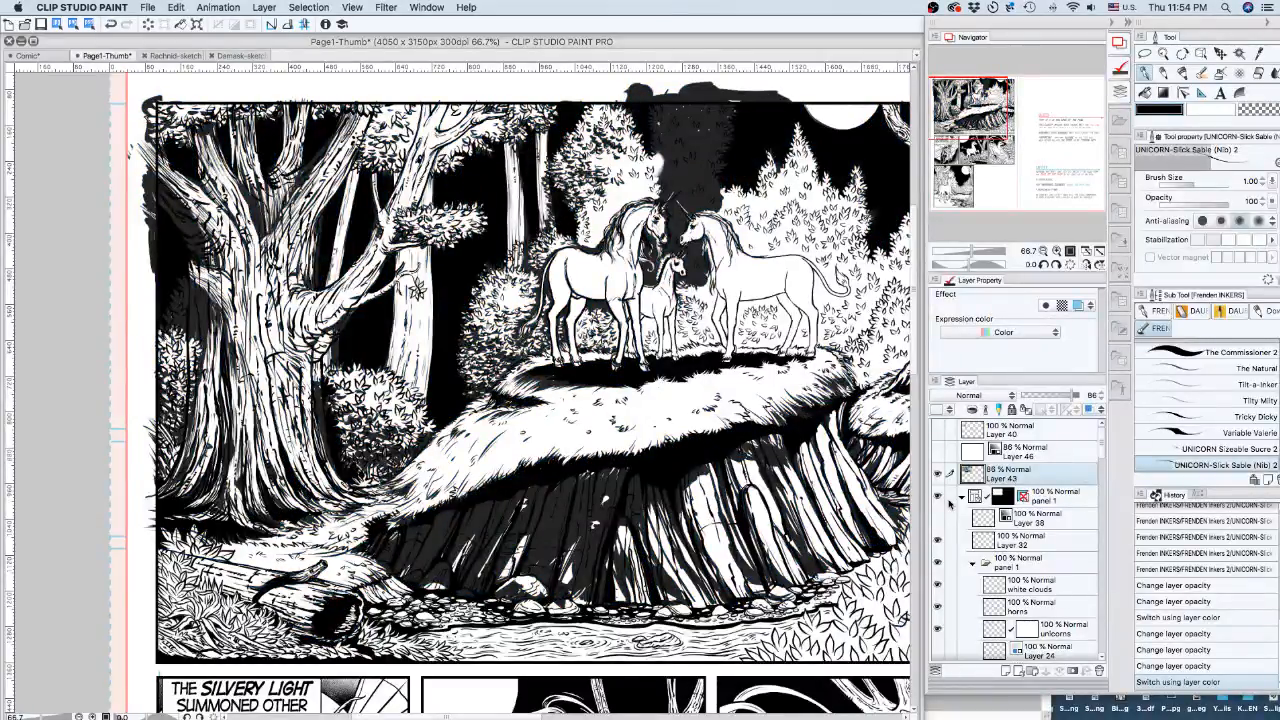
left_click(950, 476)
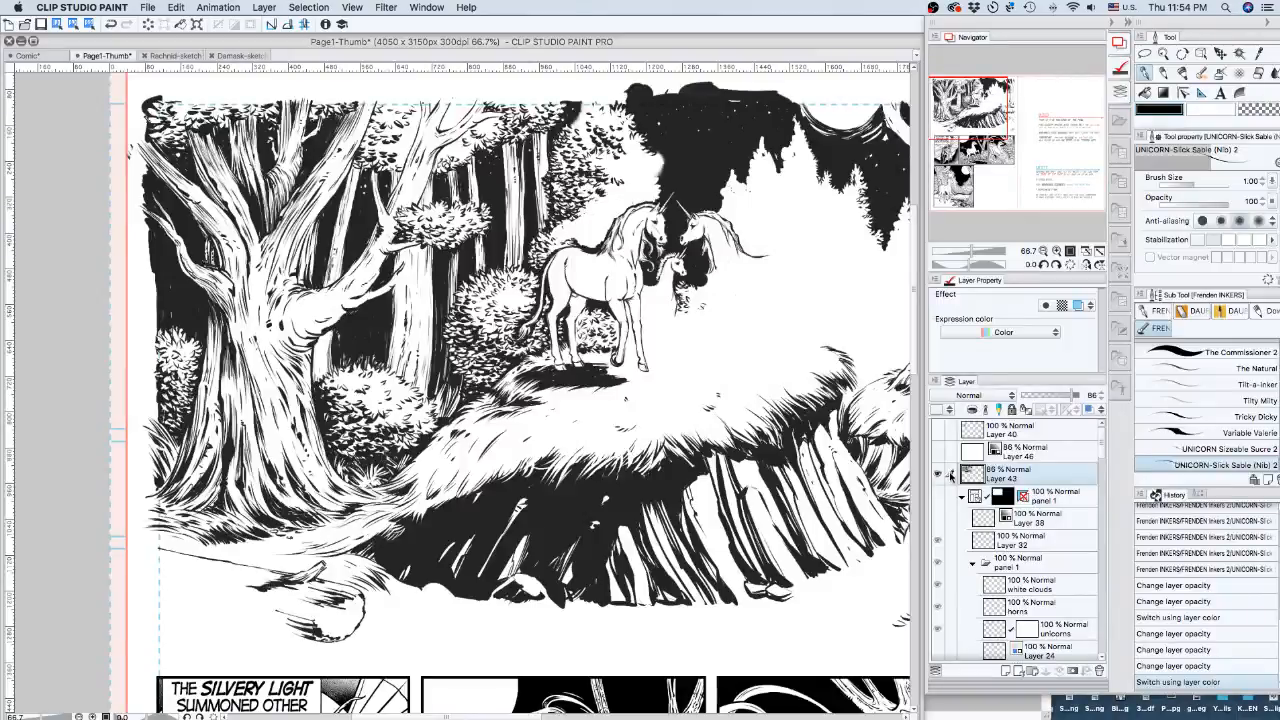
left_click(973, 112)
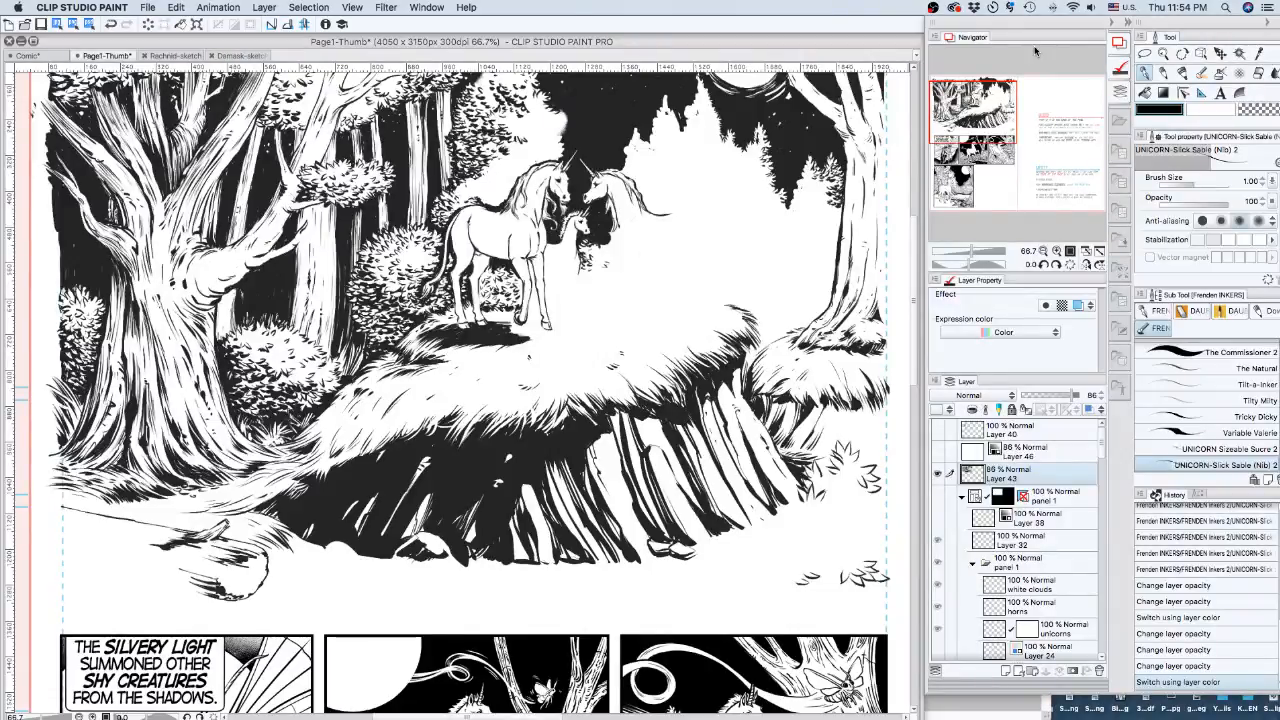
left_click(974, 102)
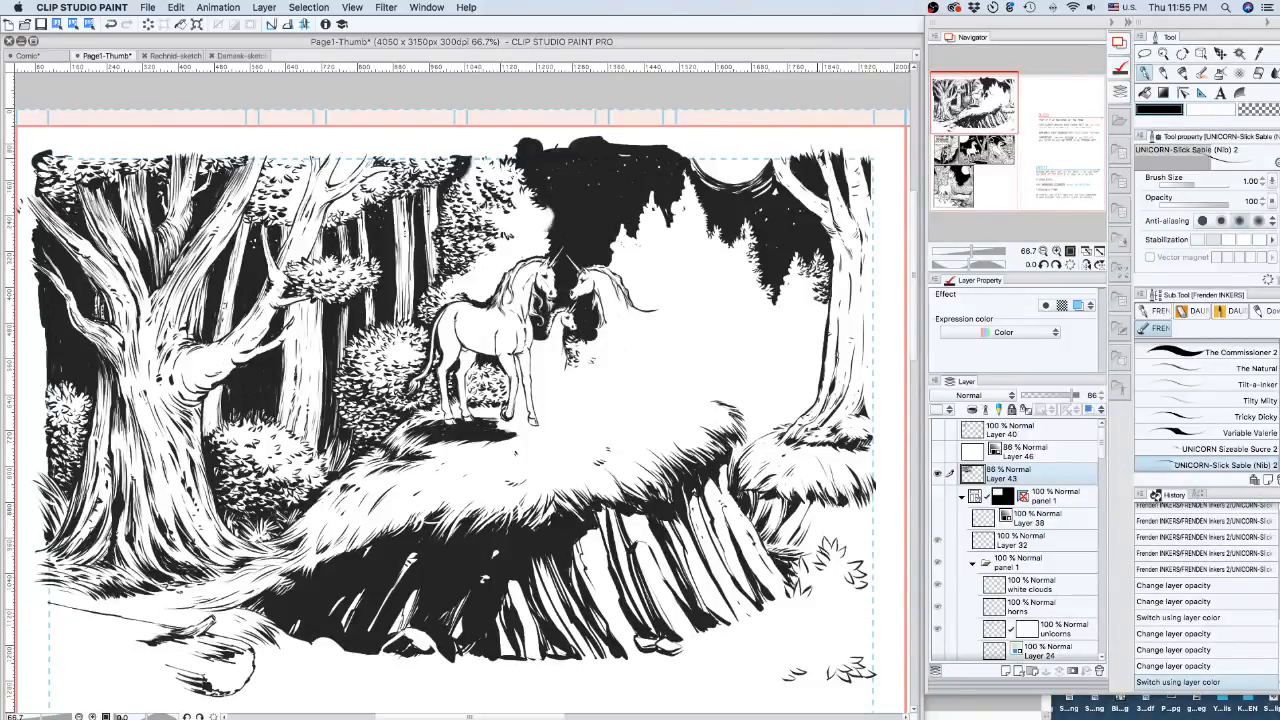
Zoom to 100% on the left tree, show the white layer and Layer 40, and select Layer 40.
left_click(1057, 251)
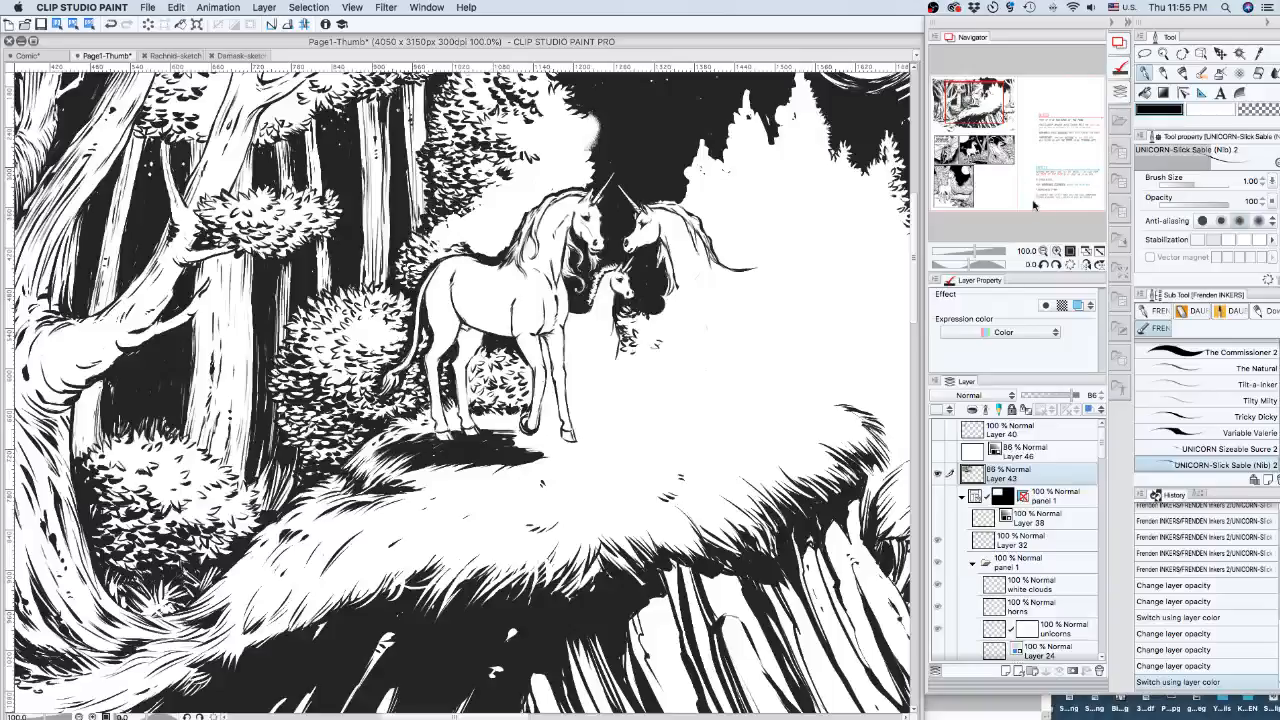
left_click_drag(990, 119, 975, 125)
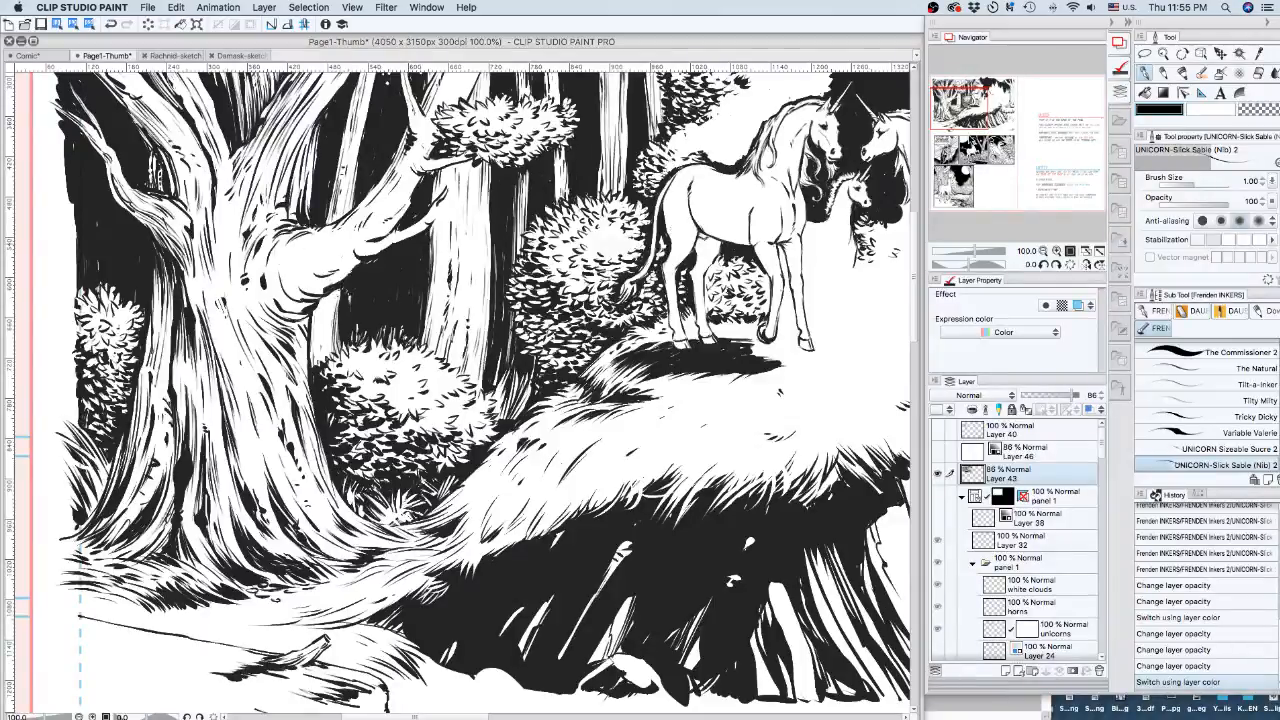
mouse_move(970, 108)
left_mouse_down()
mouse_move(1003, 92)
mouse_move(986, 90)
left_mouse_up()
left_click(937, 451)
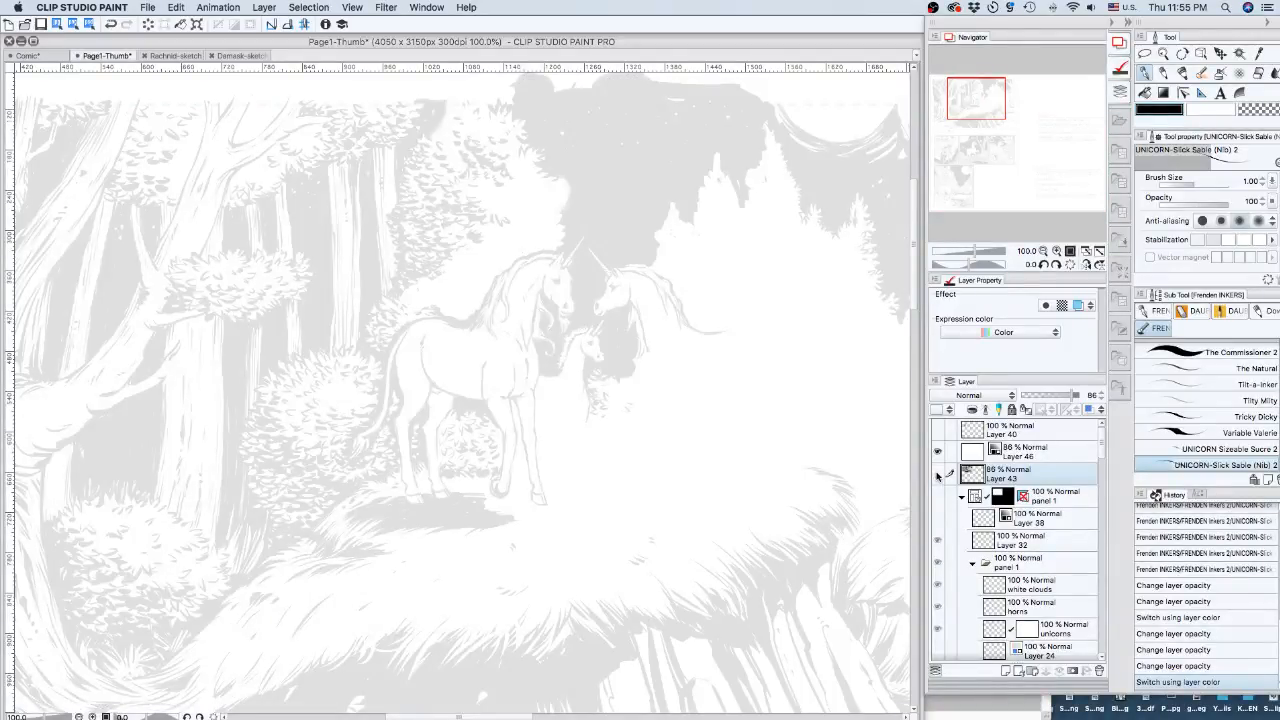
left_click(937, 429)
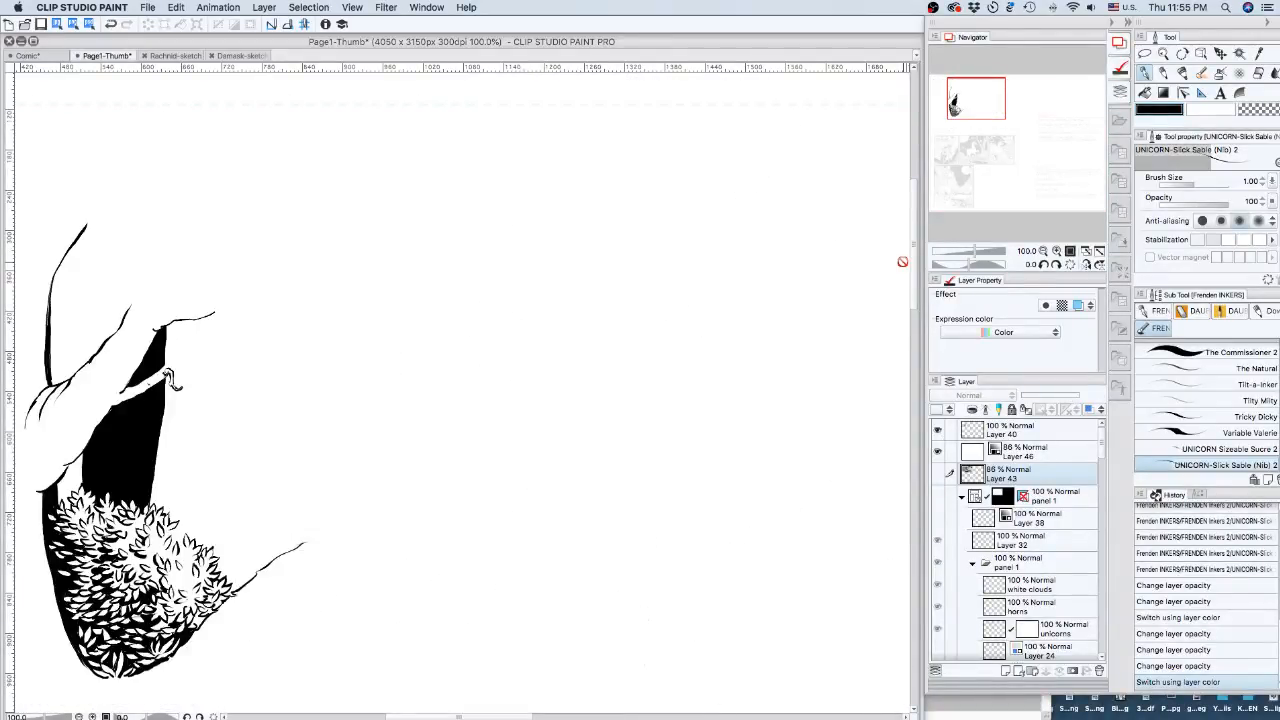
left_click_drag(983, 99, 954, 108)
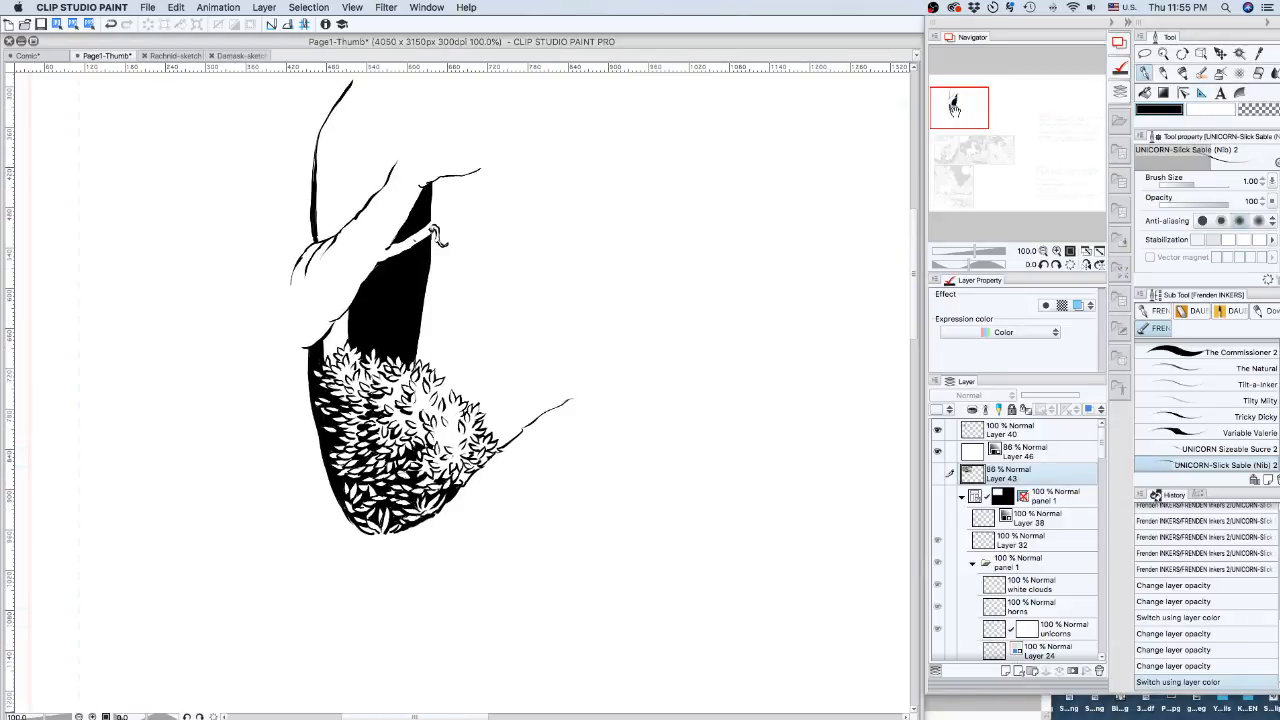
left_click(1034, 430)
left_click(1248, 111)
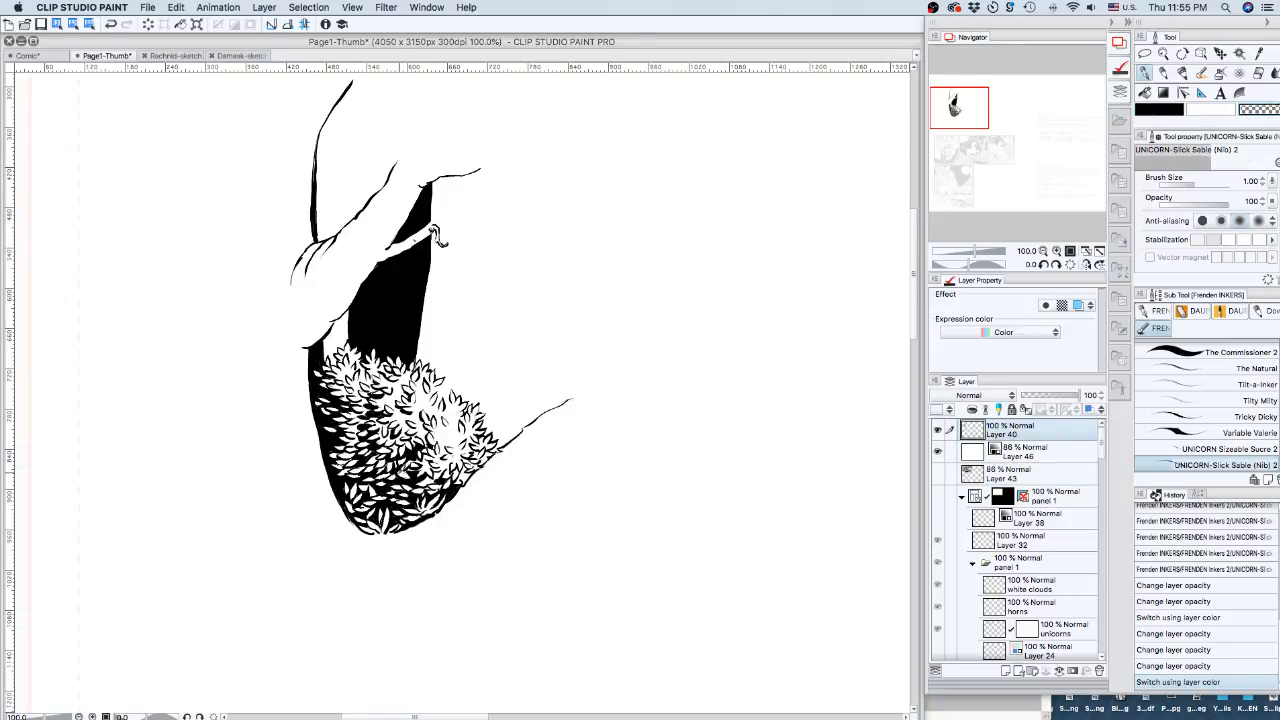
Touch up the bush's leaf edges with transparent and black Slick Sable strokes, then zoom out.
left_click_drag(410, 468, 419, 455)
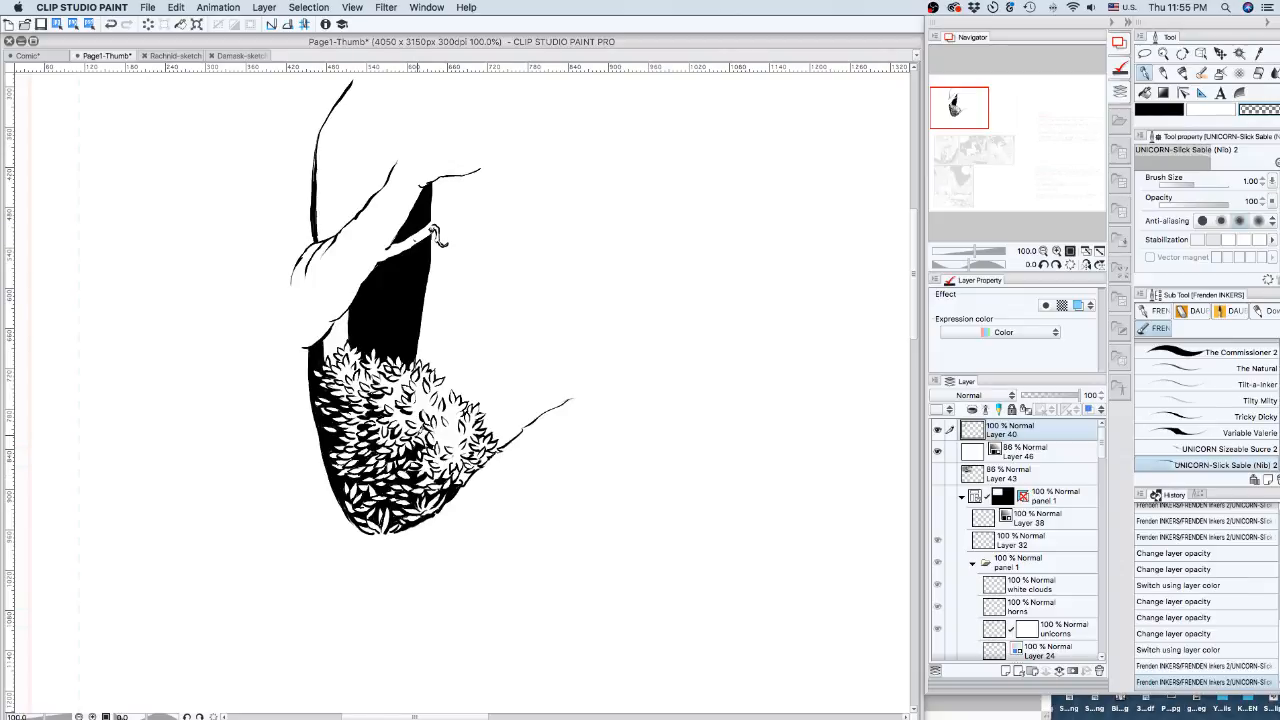
key("c")
left_click_drag(421, 468, 428, 461)
left_click_drag(426, 470, 433, 464)
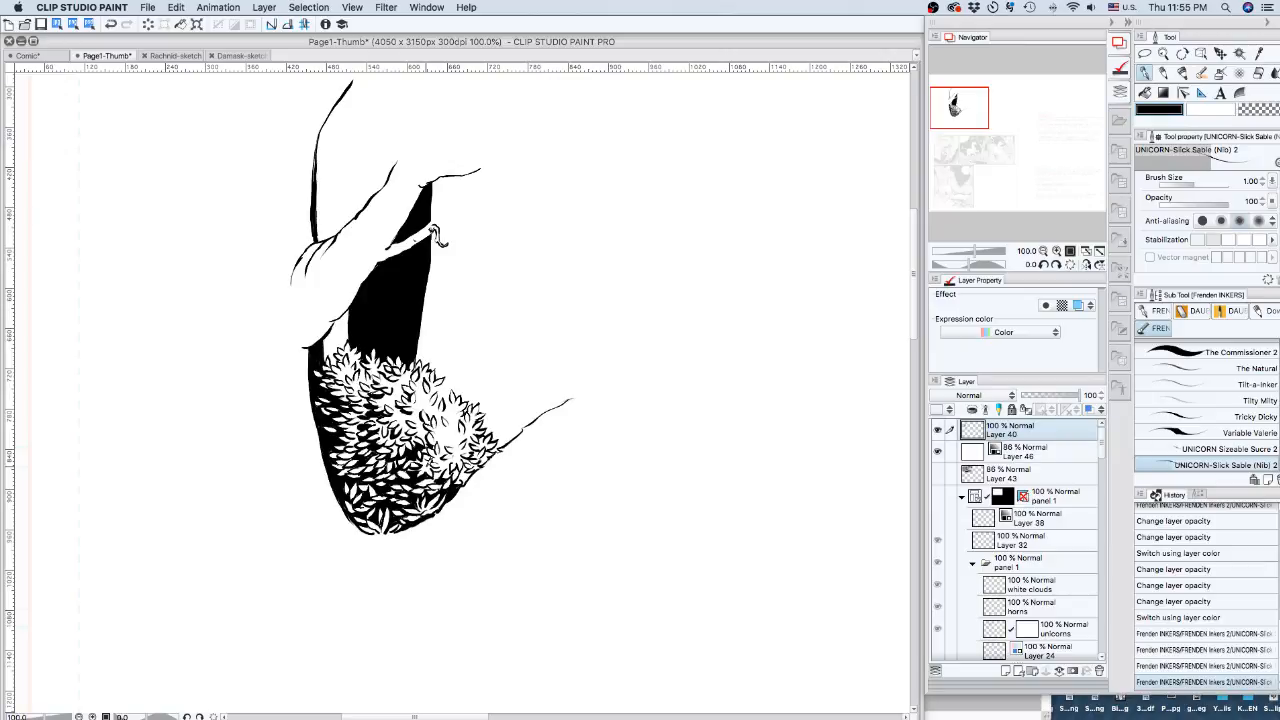
left_click_drag(422, 466, 428, 460)
left_click_drag(427, 467, 433, 461)
left_click_drag(431, 469, 437, 463)
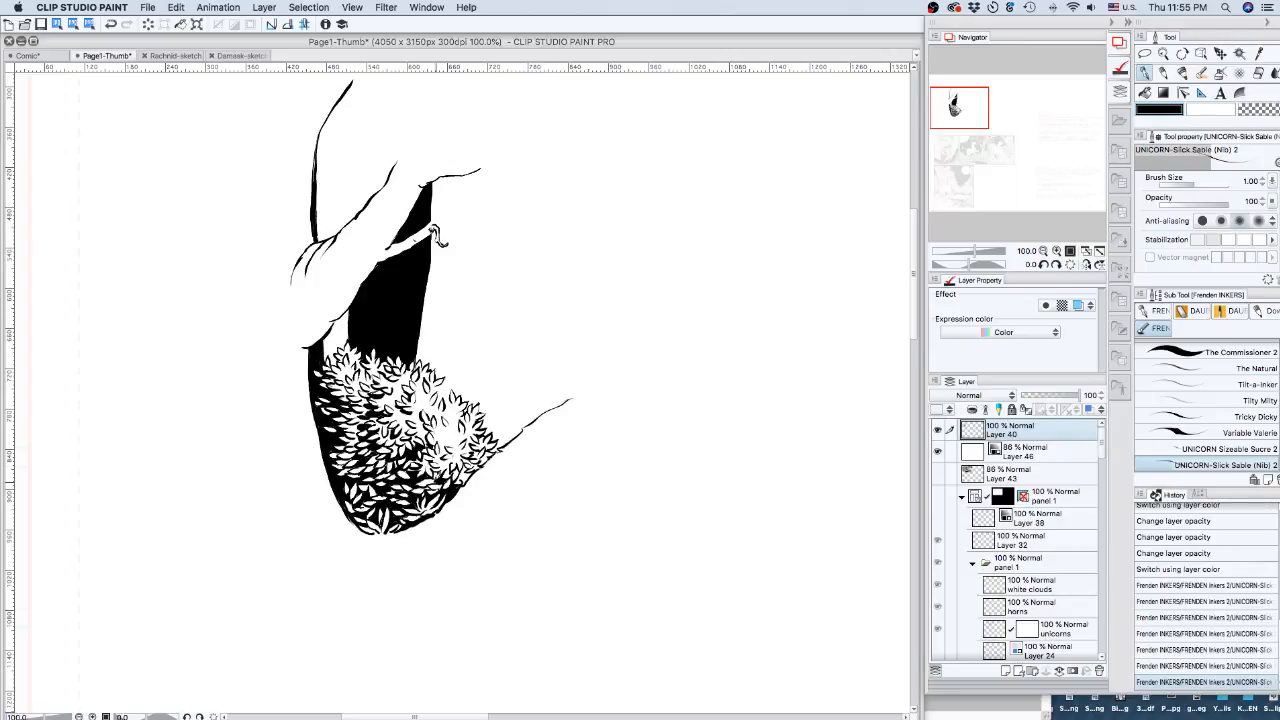
left_click_drag(461, 484, 457, 489)
left_click_drag(463, 483, 459, 488)
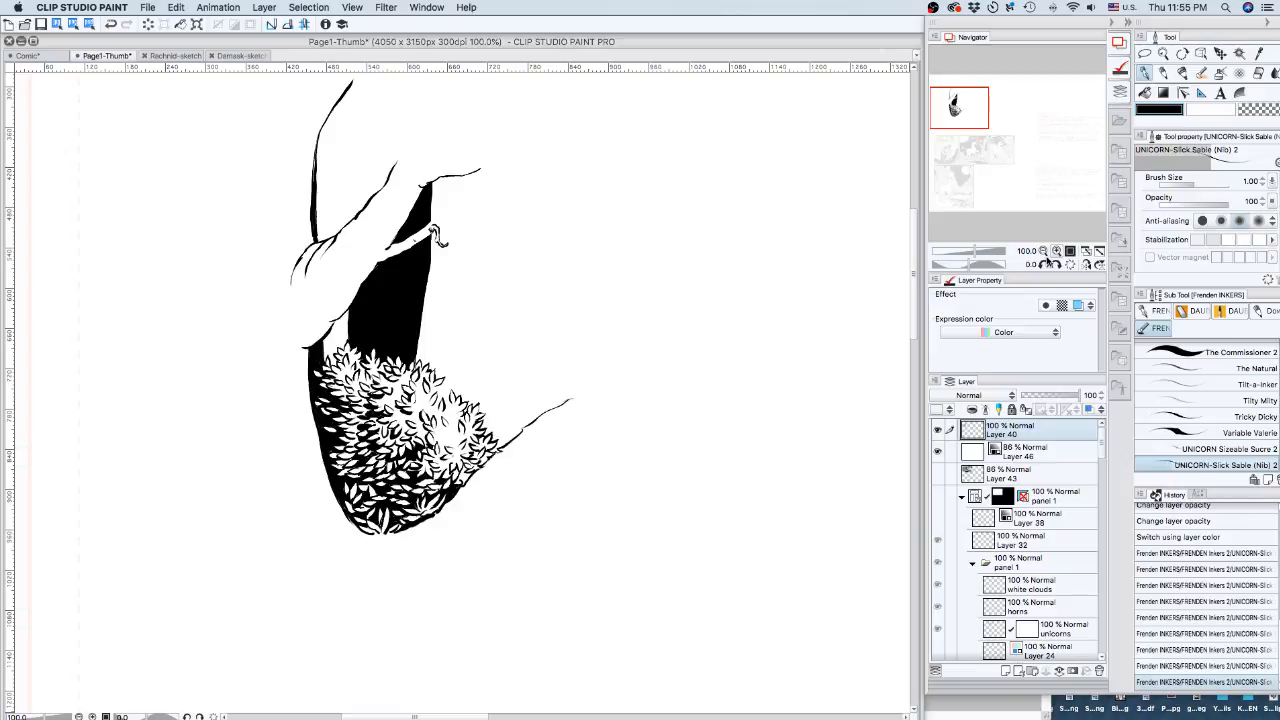
left_click(1044, 252)
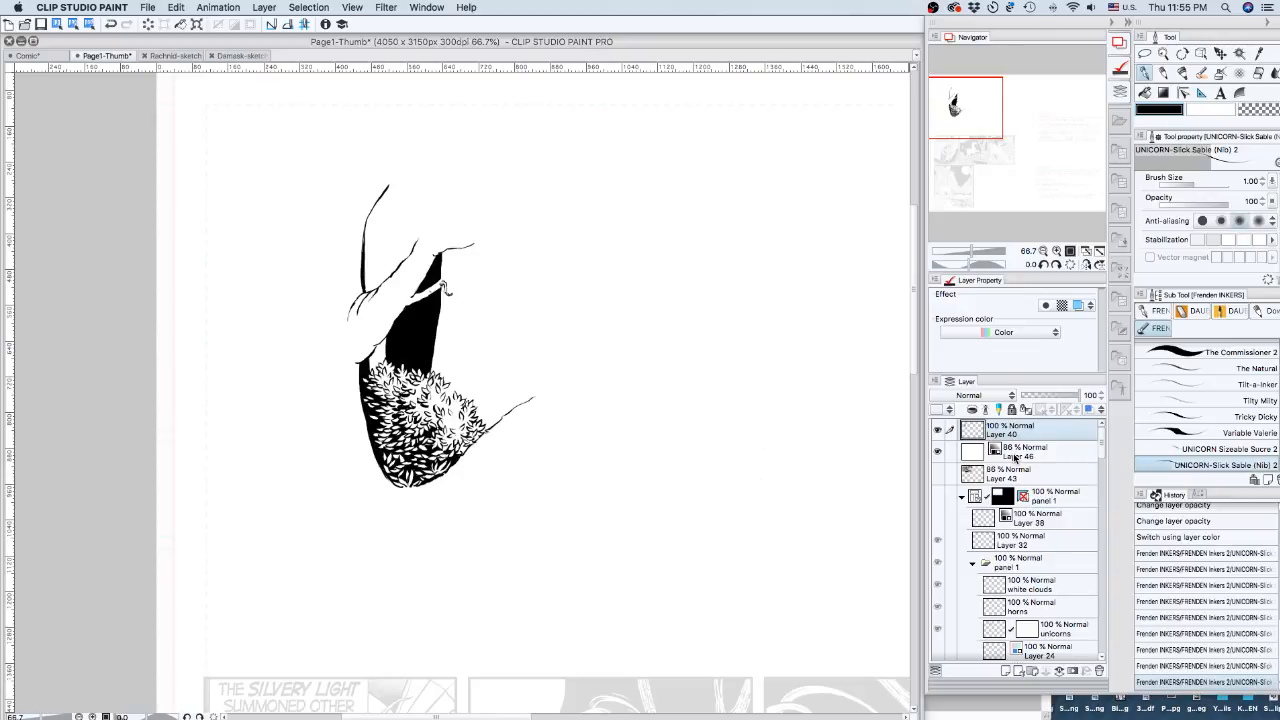
Set Layer 46's opacity to 75%.
left_click(1014, 456)
left_click(1065, 395)
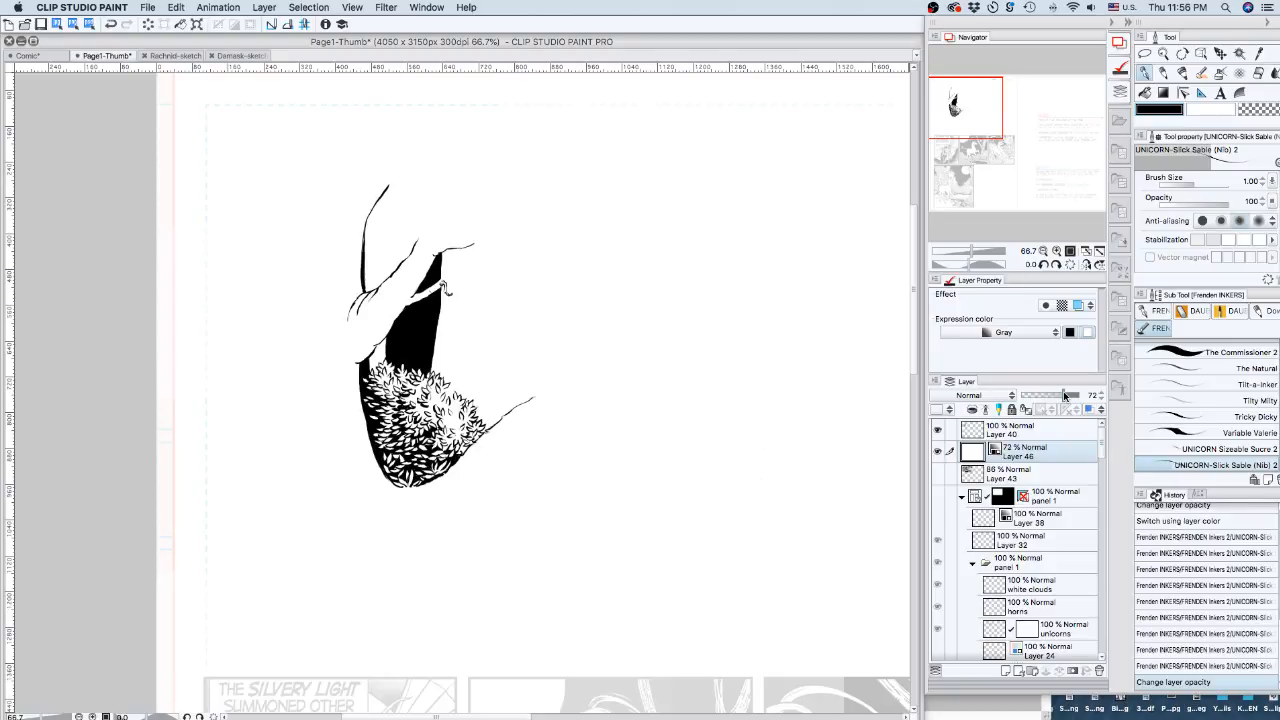
left_click_drag(1064, 396, 1066, 396)
Show the Layer 43 sketch with light-blue layer colour and zoom to 100% over the scene.
left_click(937, 473)
left_click(1030, 475)
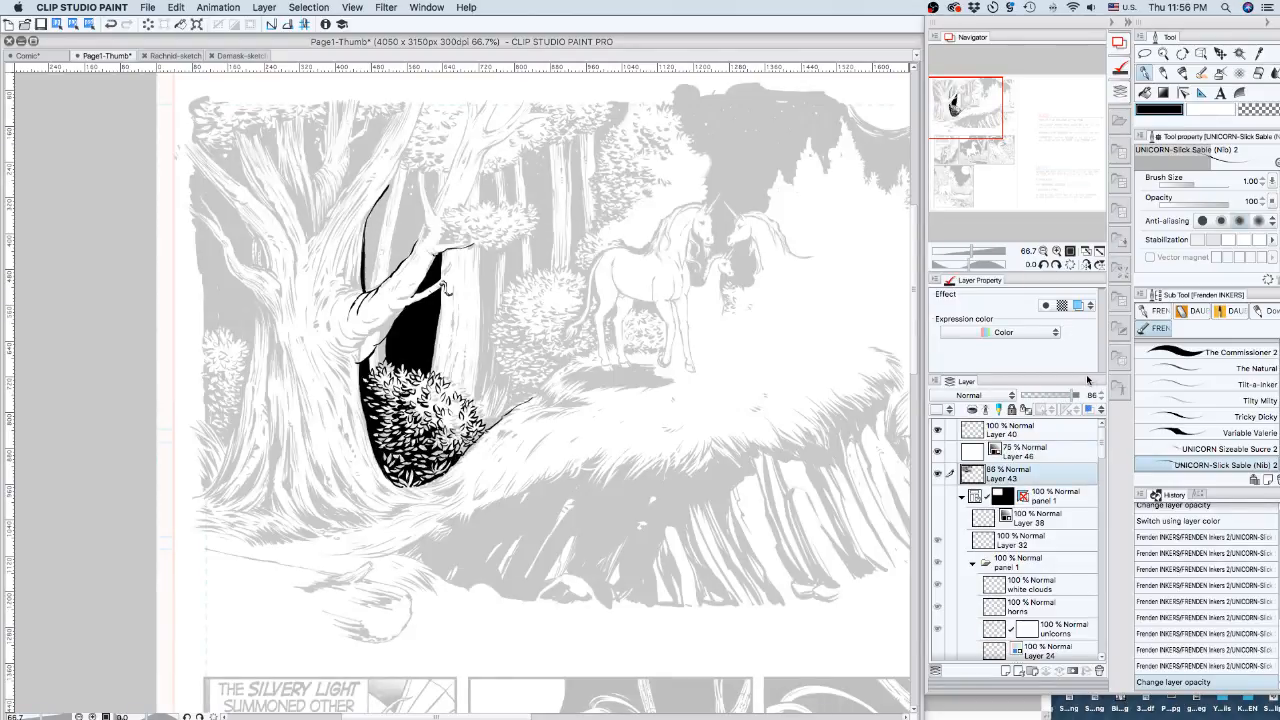
left_click(1078, 305)
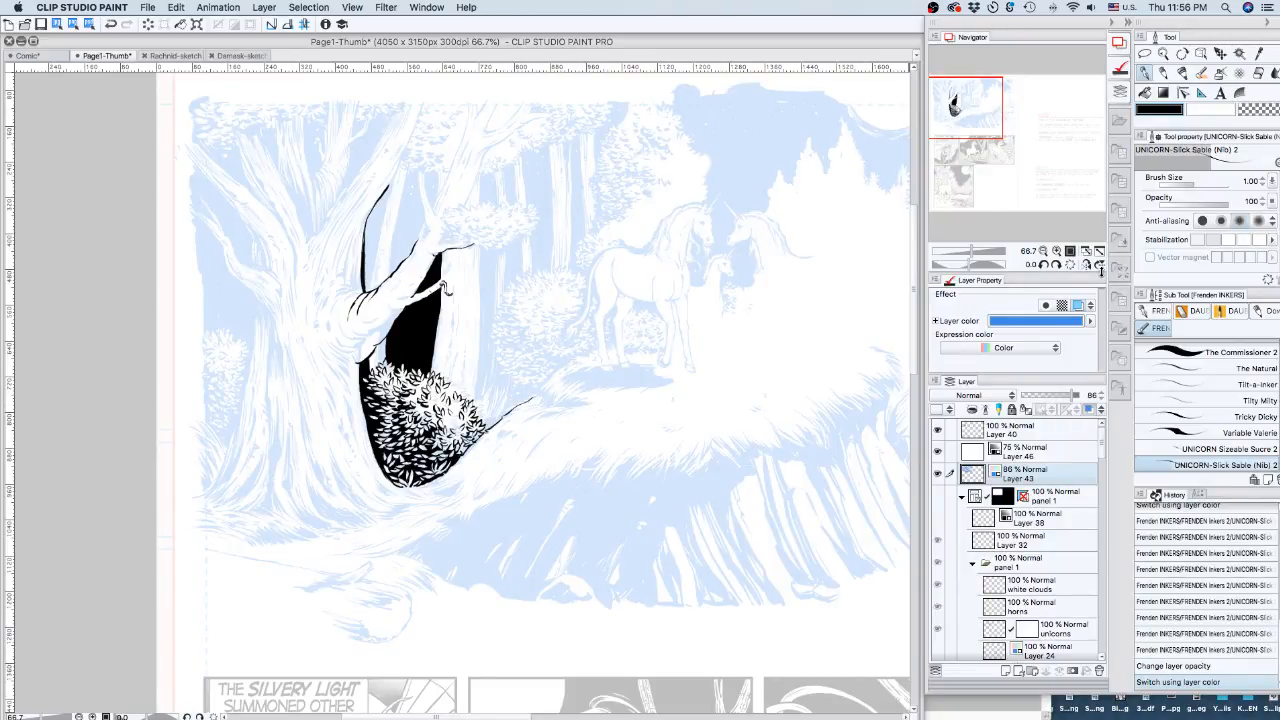
left_click_drag(984, 120, 985, 122)
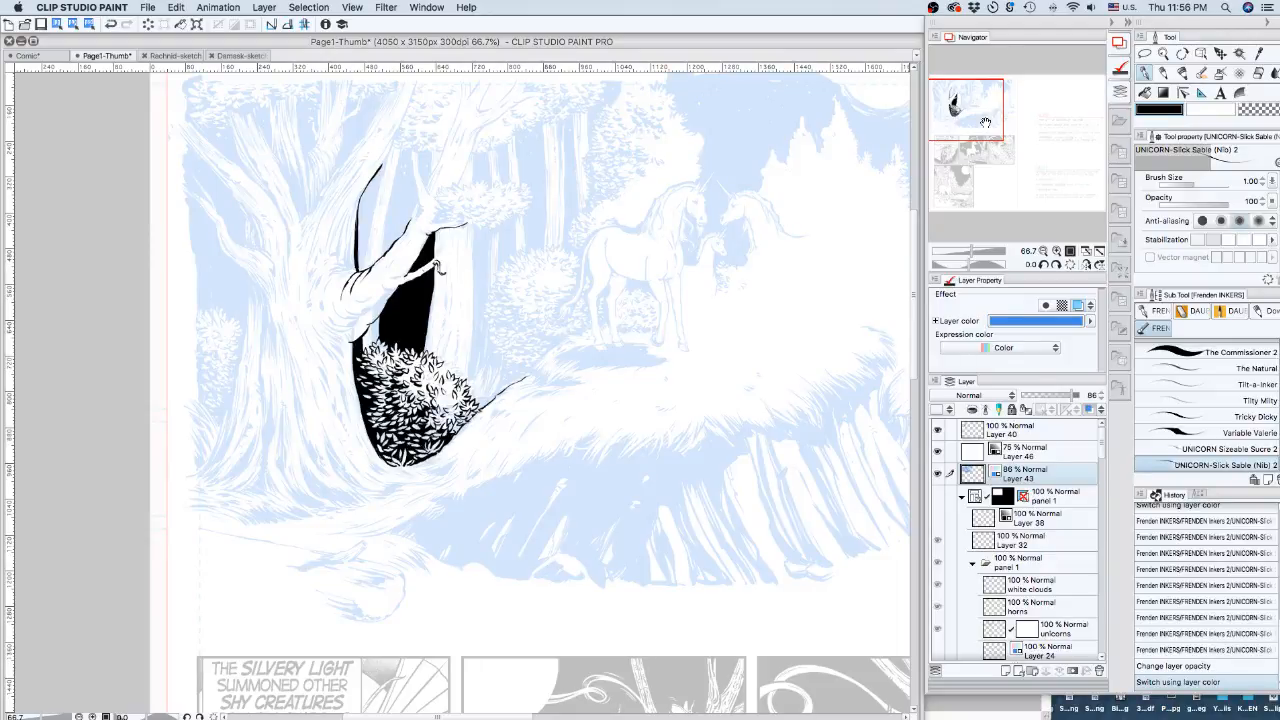
left_click_drag(985, 122, 989, 93)
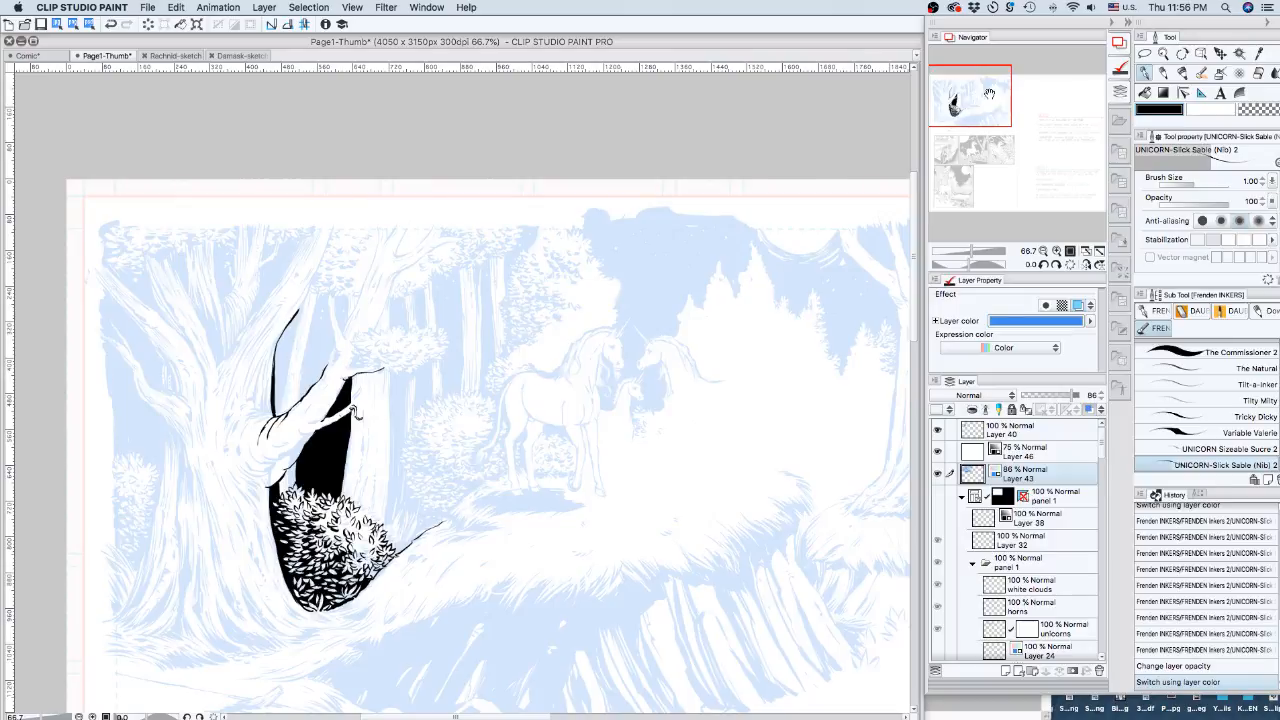
left_click(1056, 251)
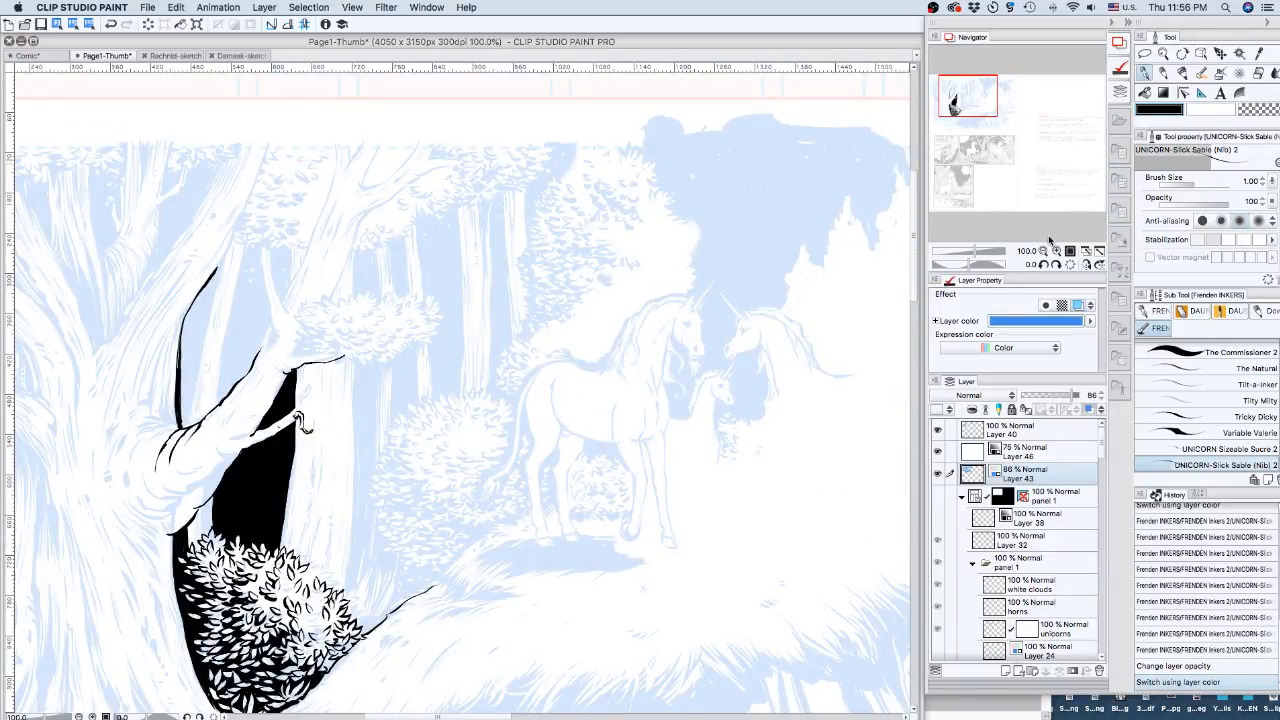
On Layer 40, ink the two thin edges of the pointed branch gap above the trunk's hollow.
left_click(1038, 430)
left_click_drag(982, 100, 968, 100)
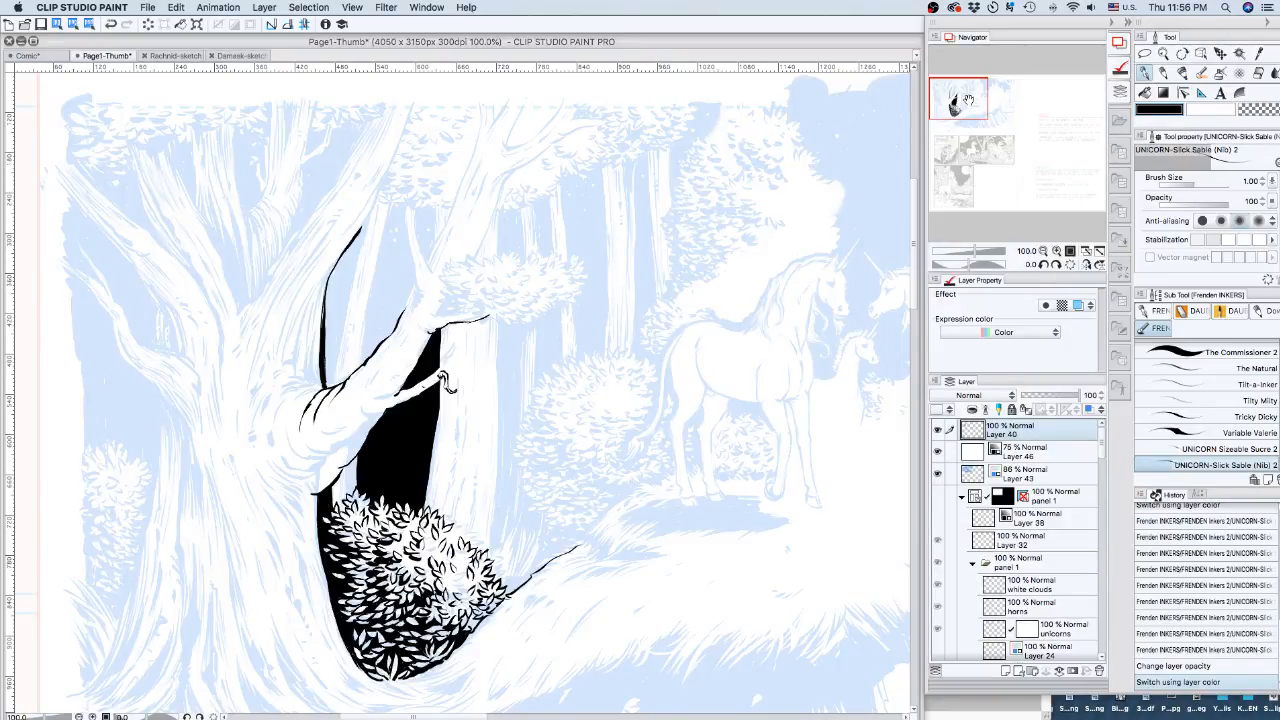
left_click_drag(249, 297, 333, 185)
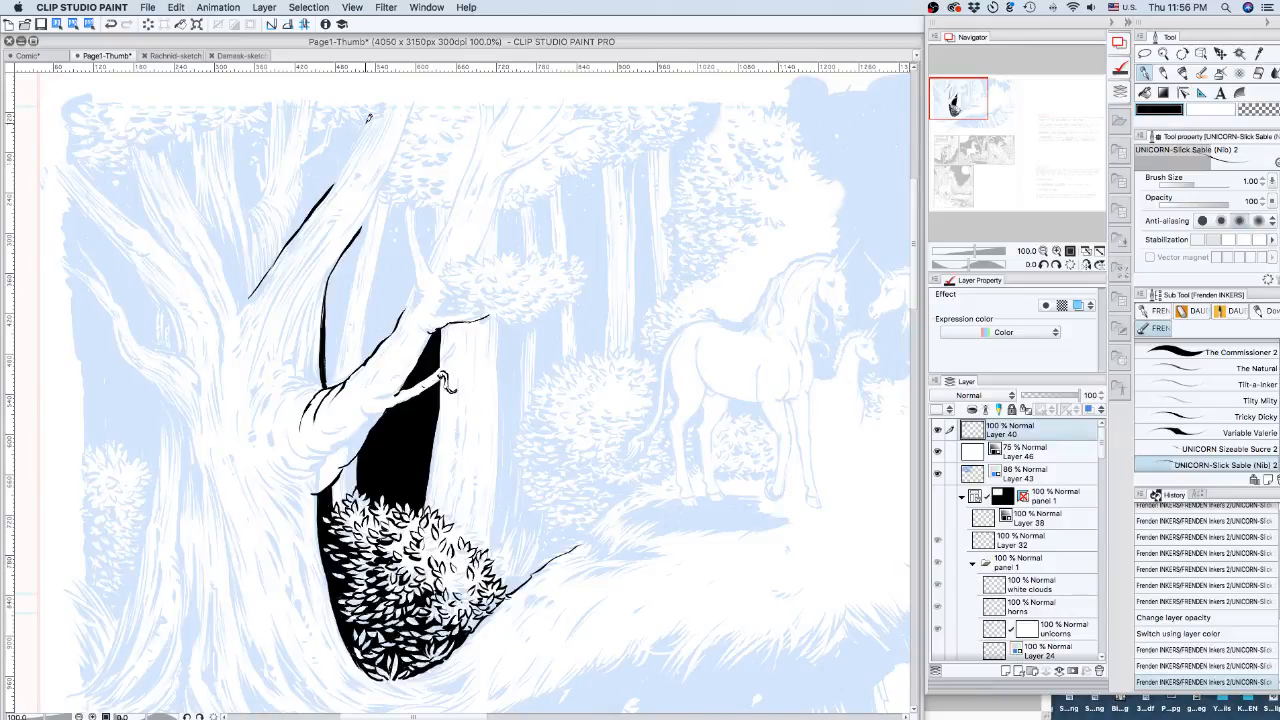
left_click_drag(368, 216, 334, 372)
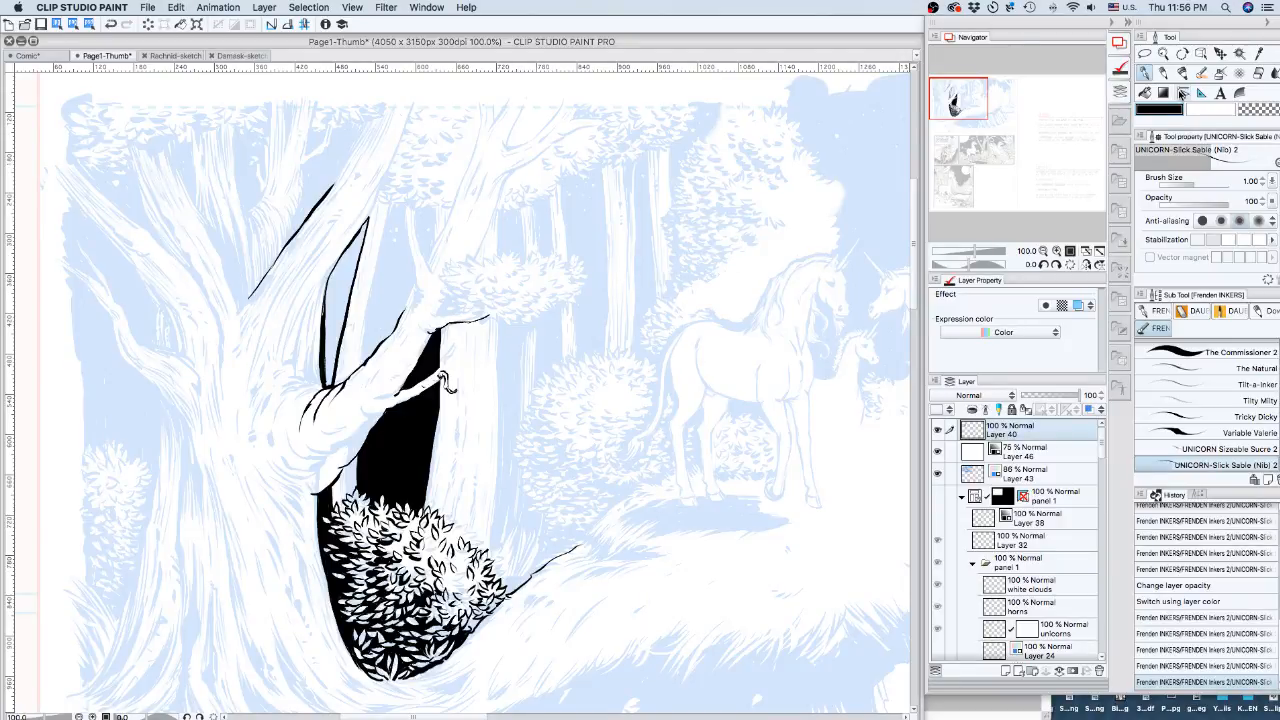
Fill the outlined branch gap solid black with the Fill tool, then return to the pen.
left_click(1145, 93)
left_click(340, 304)
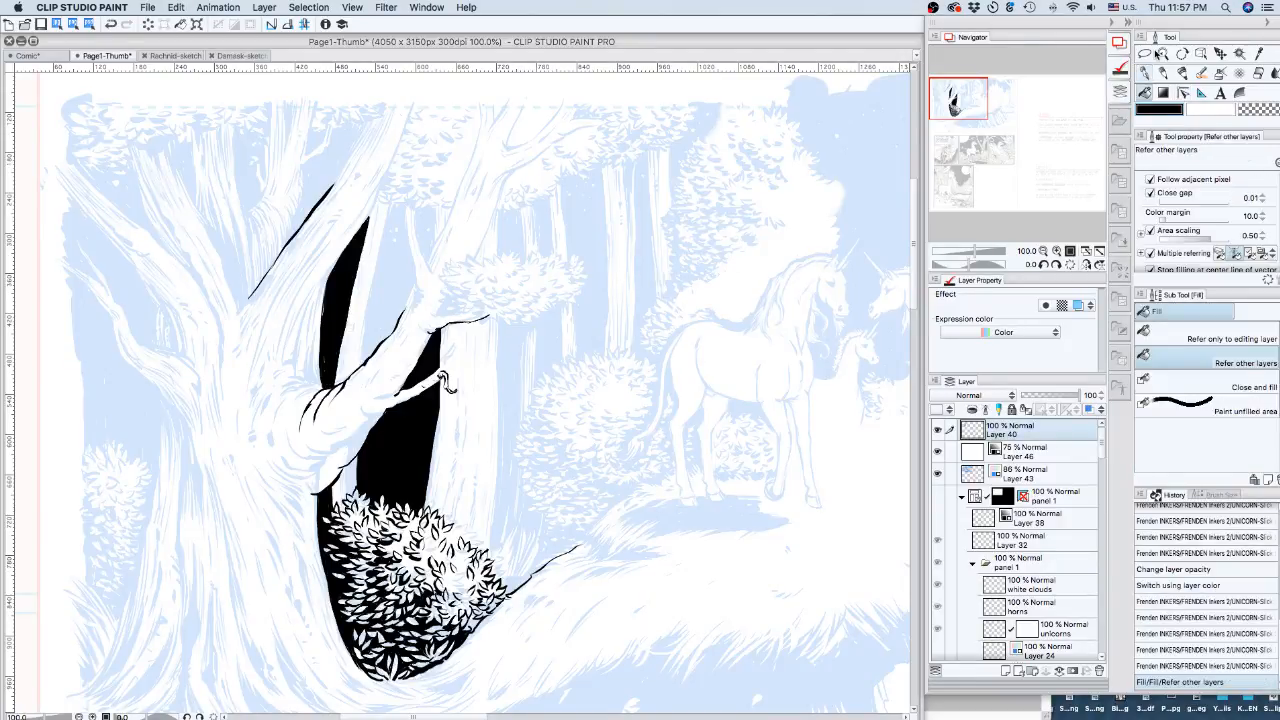
left_click(1145, 73)
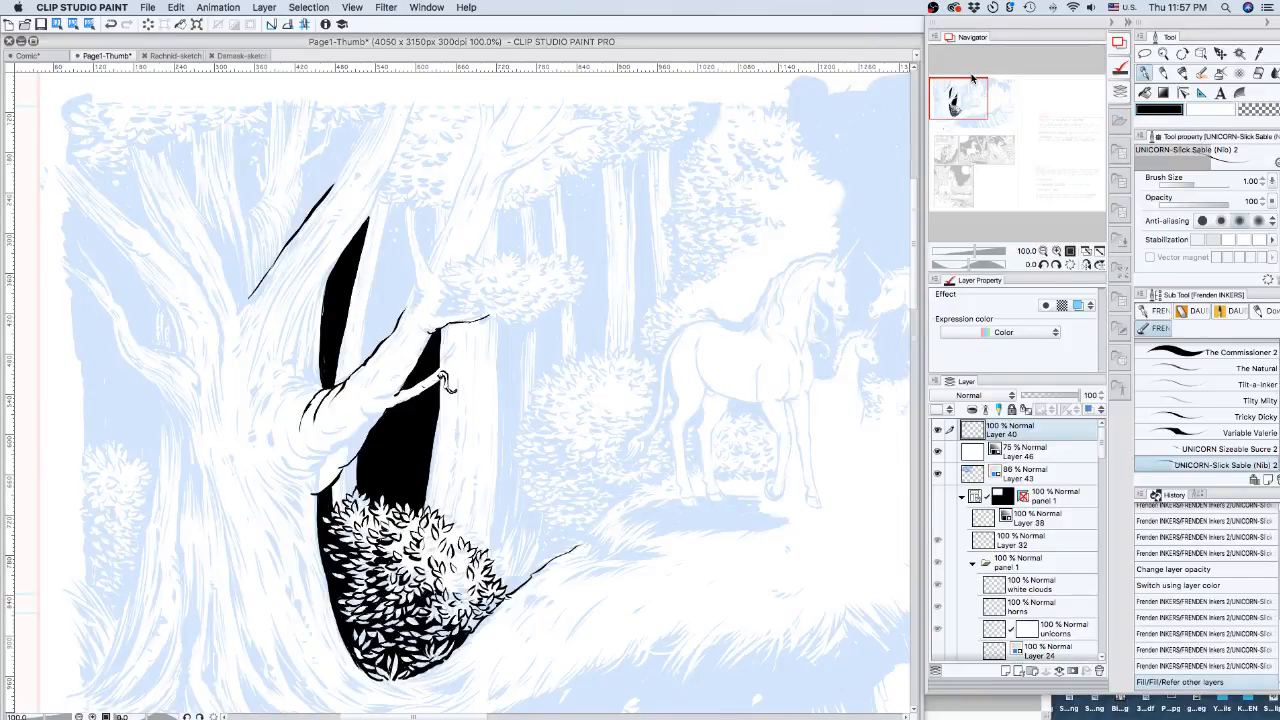
left_click_drag(972, 78, 979, 105)
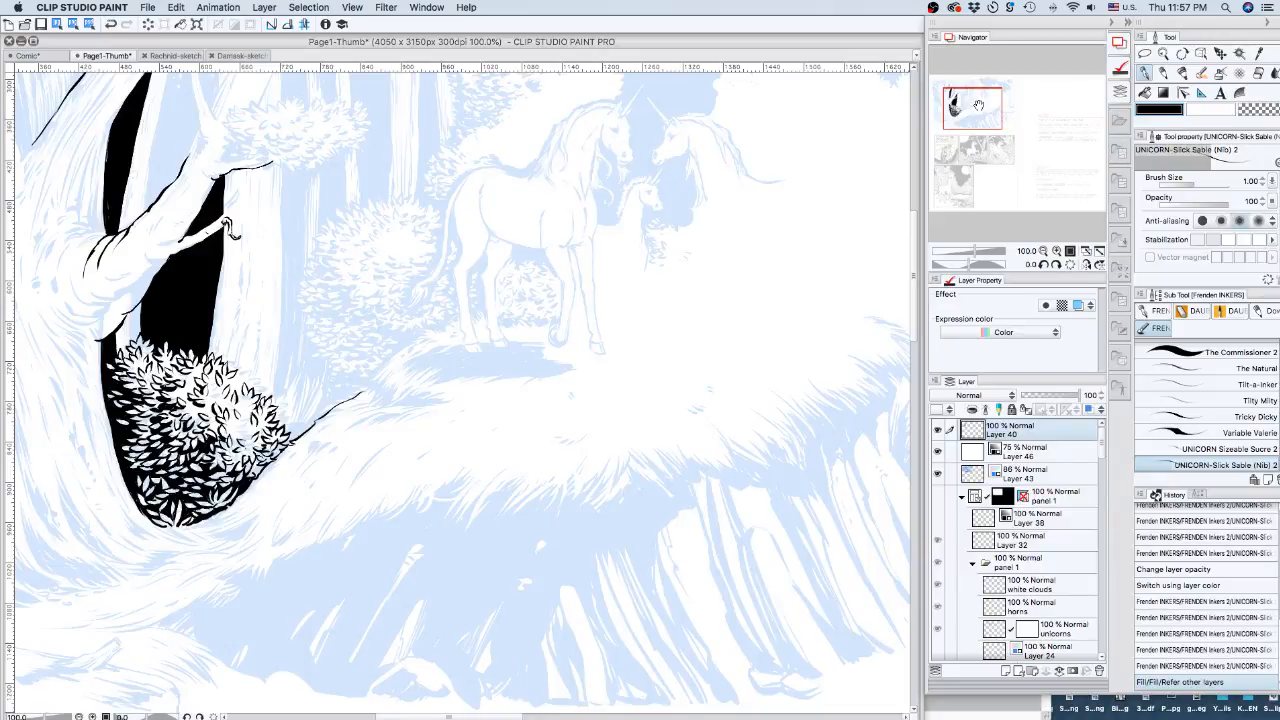
left_click_drag(979, 105, 968, 94)
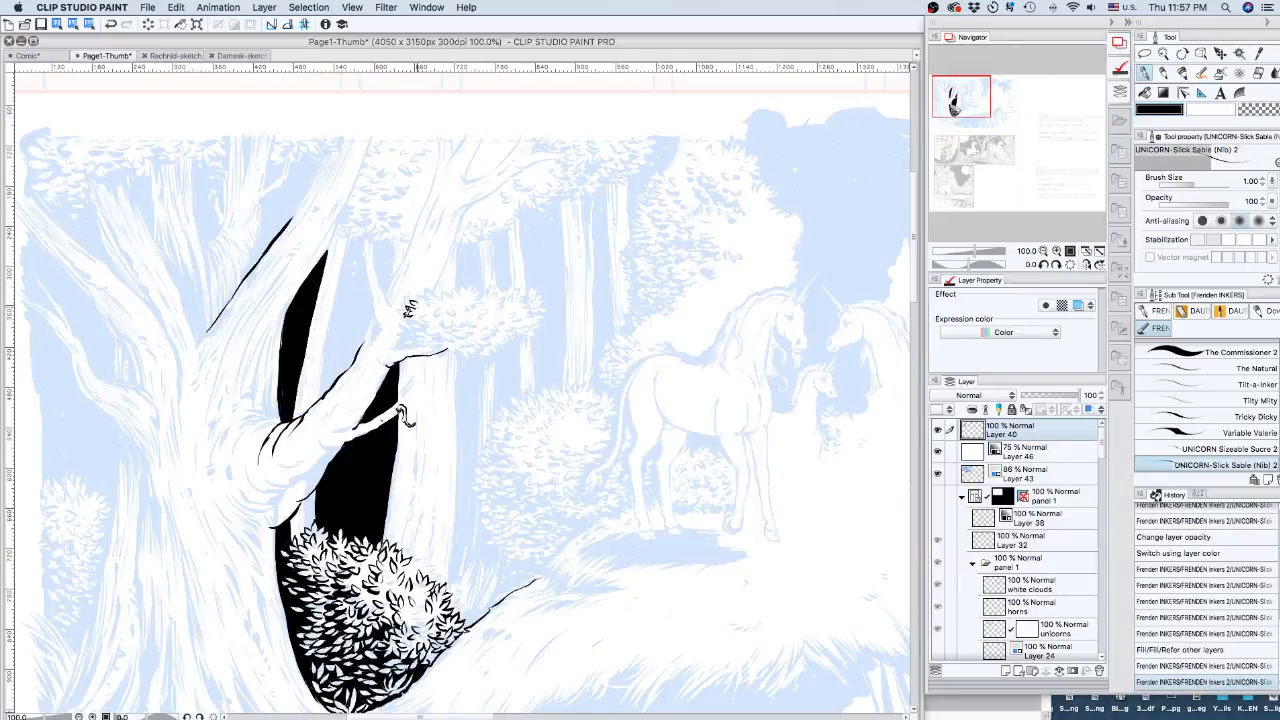
Ink small leaves and detail strokes along the upward twig and its leaf cluster.
left_click_drag(405, 313, 414, 318)
left_click_drag(417, 318, 426, 313)
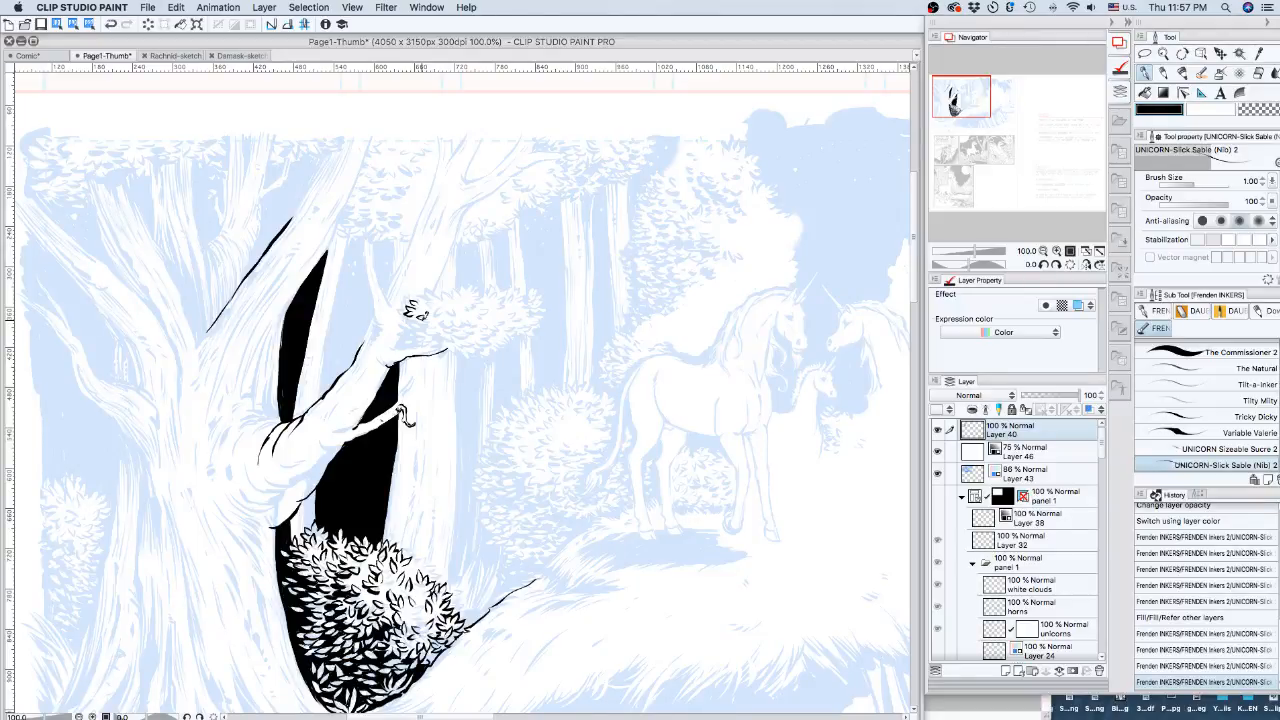
left_click_drag(408, 310, 424, 312)
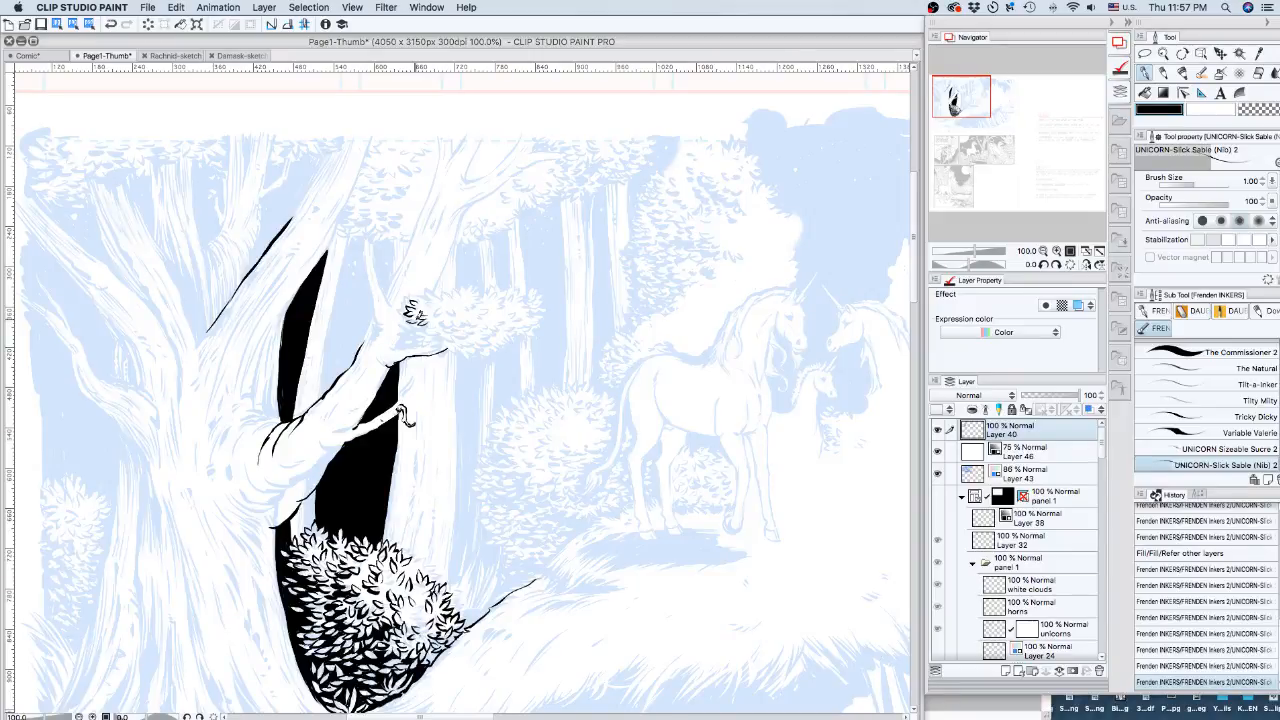
left_click_drag(414, 312, 400, 344)
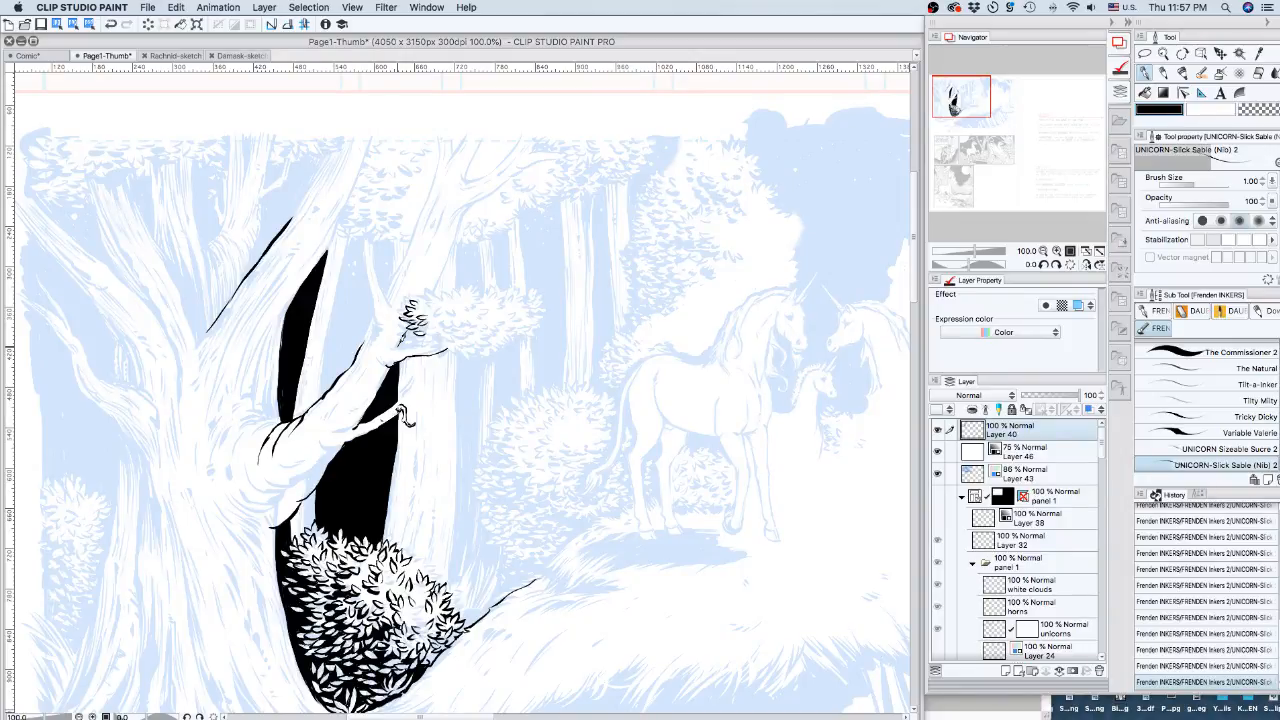
left_click_drag(396, 347, 438, 346)
left_click_drag(416, 324, 436, 337)
key("c")
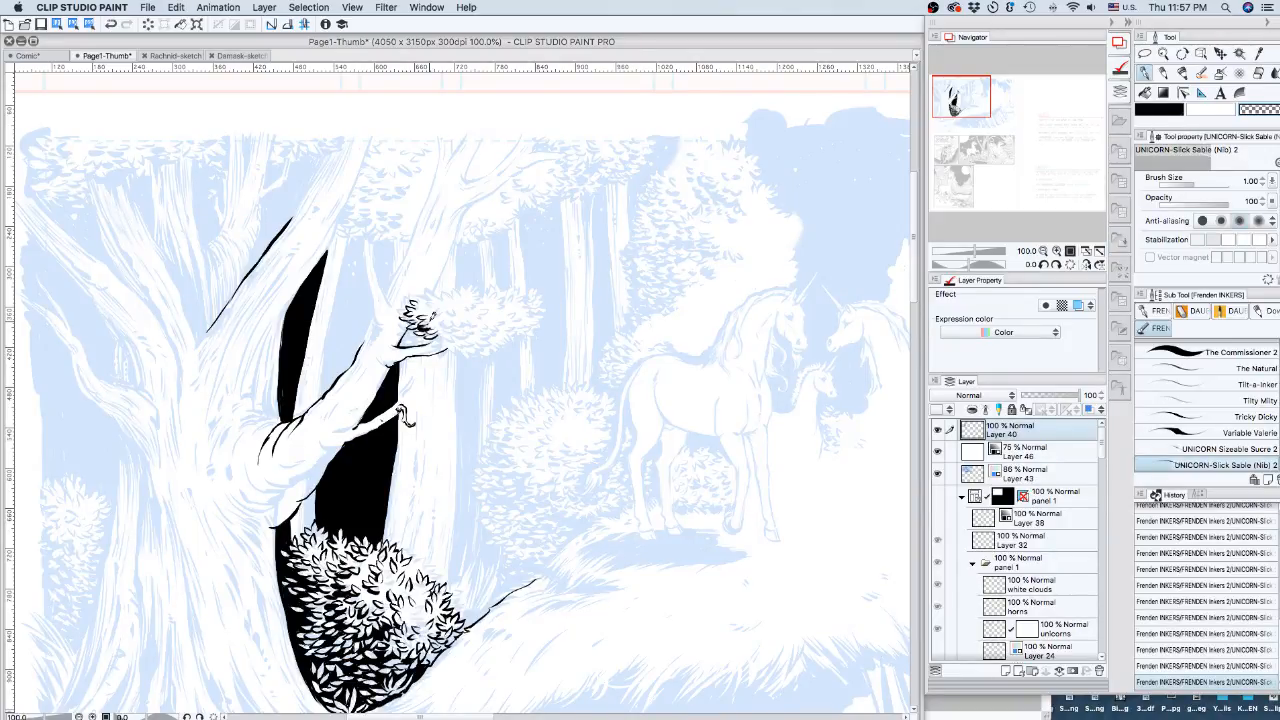
key("c")
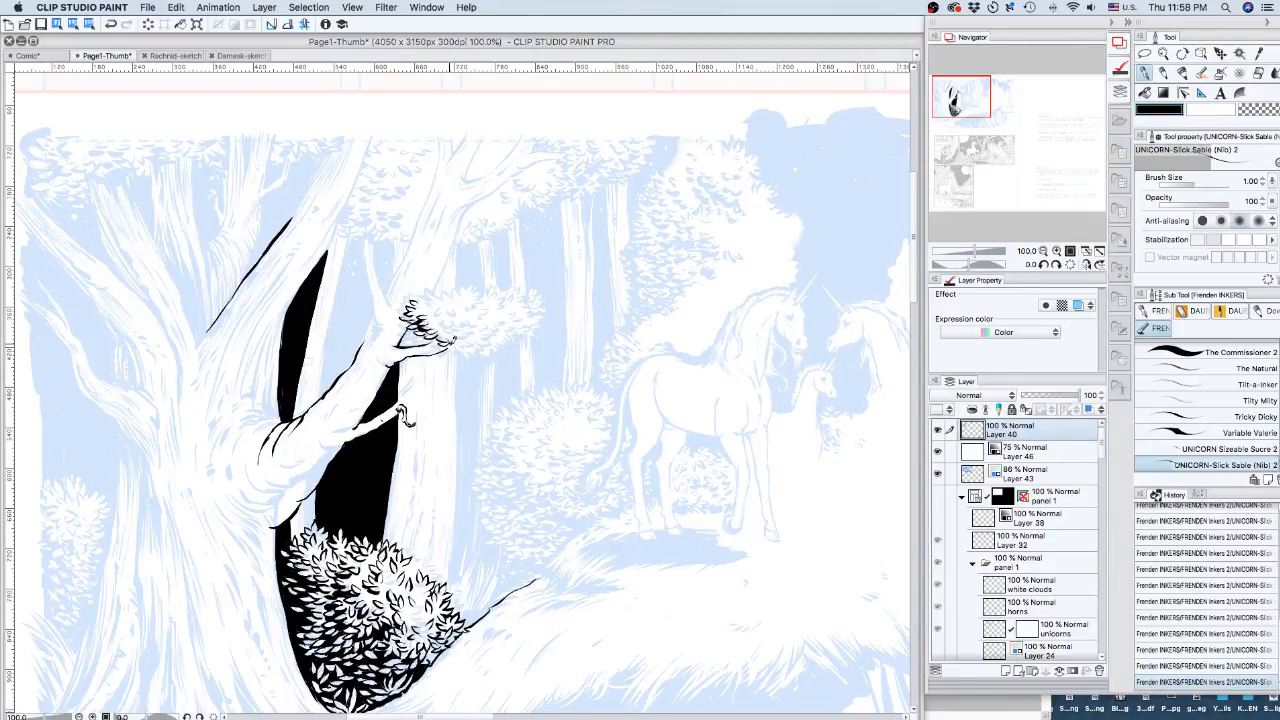
Add small leaves and hatching to the twig's foliage, then darken the branch below with a stroke.
left_click_drag(427, 303, 437, 290)
left_click_drag(432, 338, 466, 352)
left_click_drag(432, 306, 442, 315)
left_click_drag(449, 299, 455, 309)
left_click(952, 100)
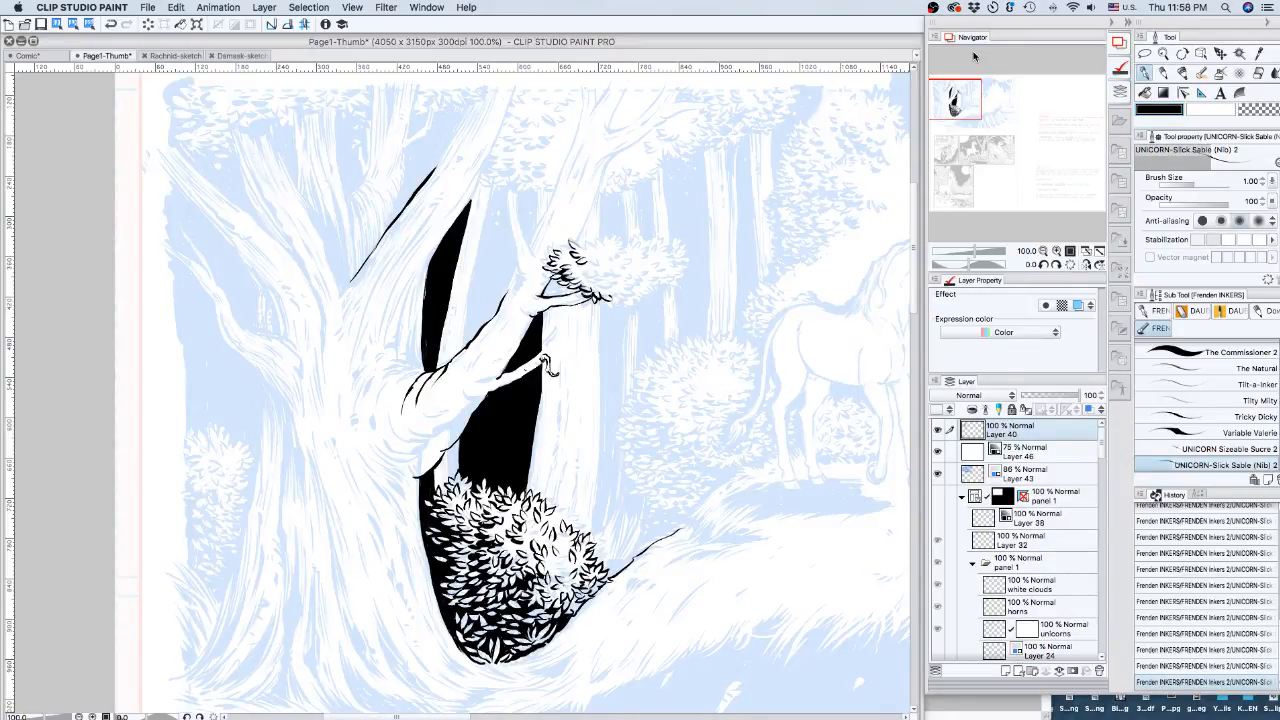
left_click_drag(470, 398, 502, 373)
Ink two short strokes down the left edge of the diagonal branch, then bring the lower illustration into view.
left_click_drag(548, 368, 393, 481)
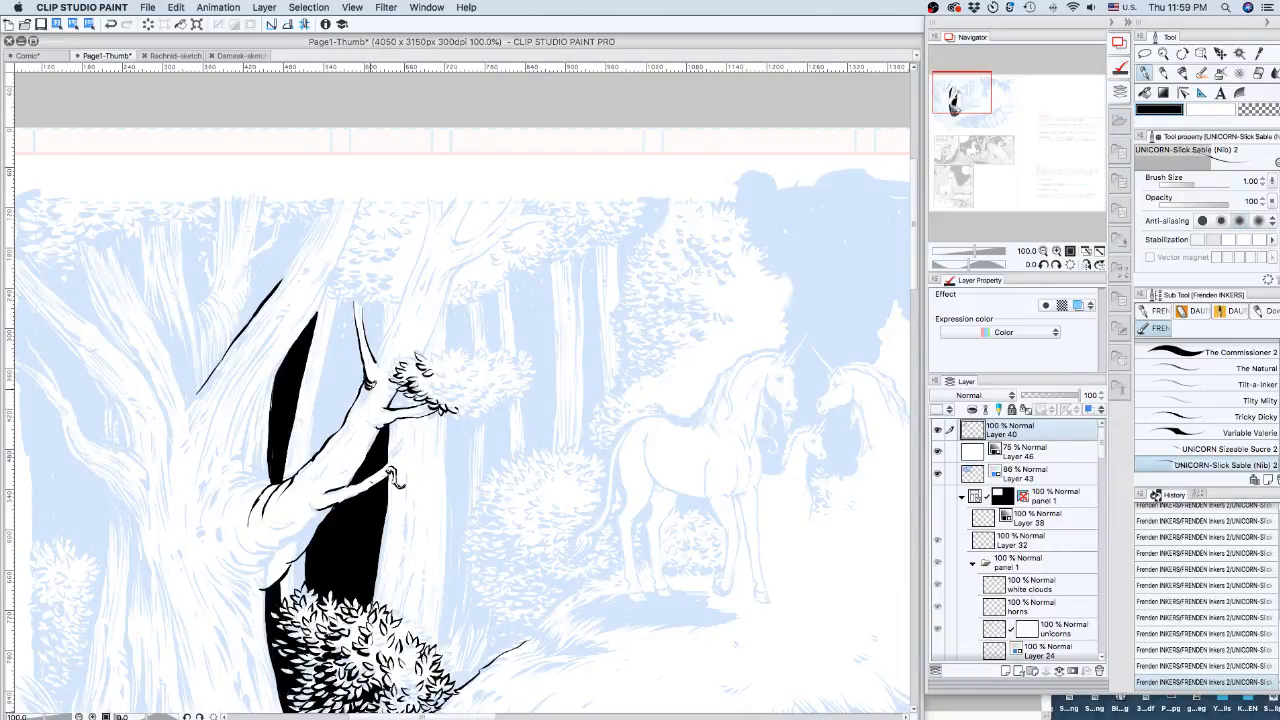
left_click_drag(376, 381, 361, 406)
left_click_drag(390, 334, 378, 360)
left_click_drag(953, 100, 963, 97)
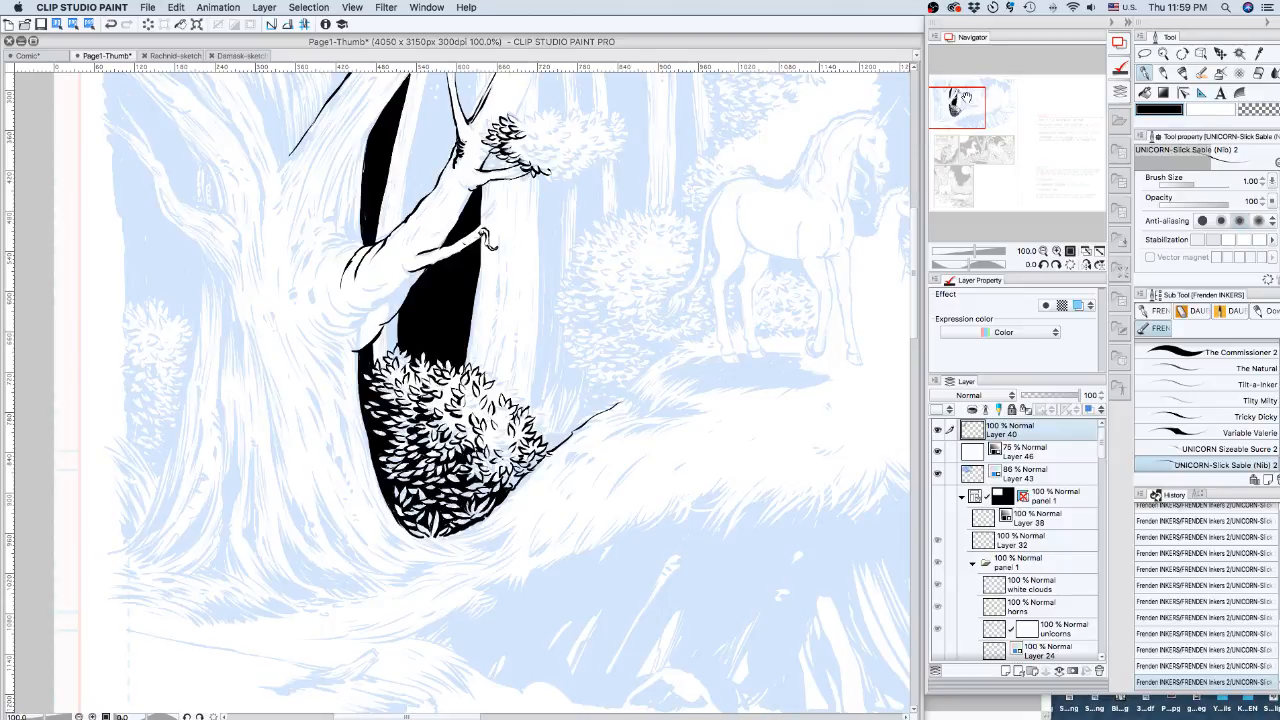
scroll(310, 490, "up", 3)
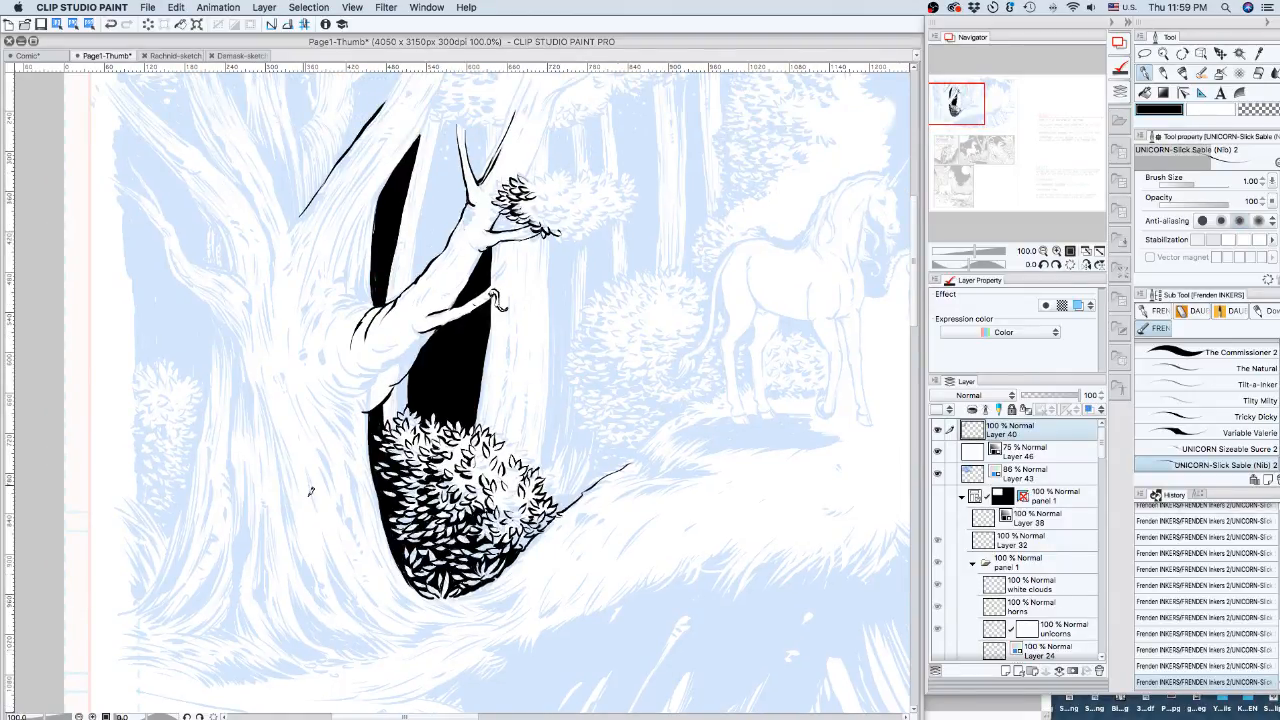
Ink the left edge of the tree trunk and zoom out to see more of the scene.
left_click_drag(355, 283, 366, 580)
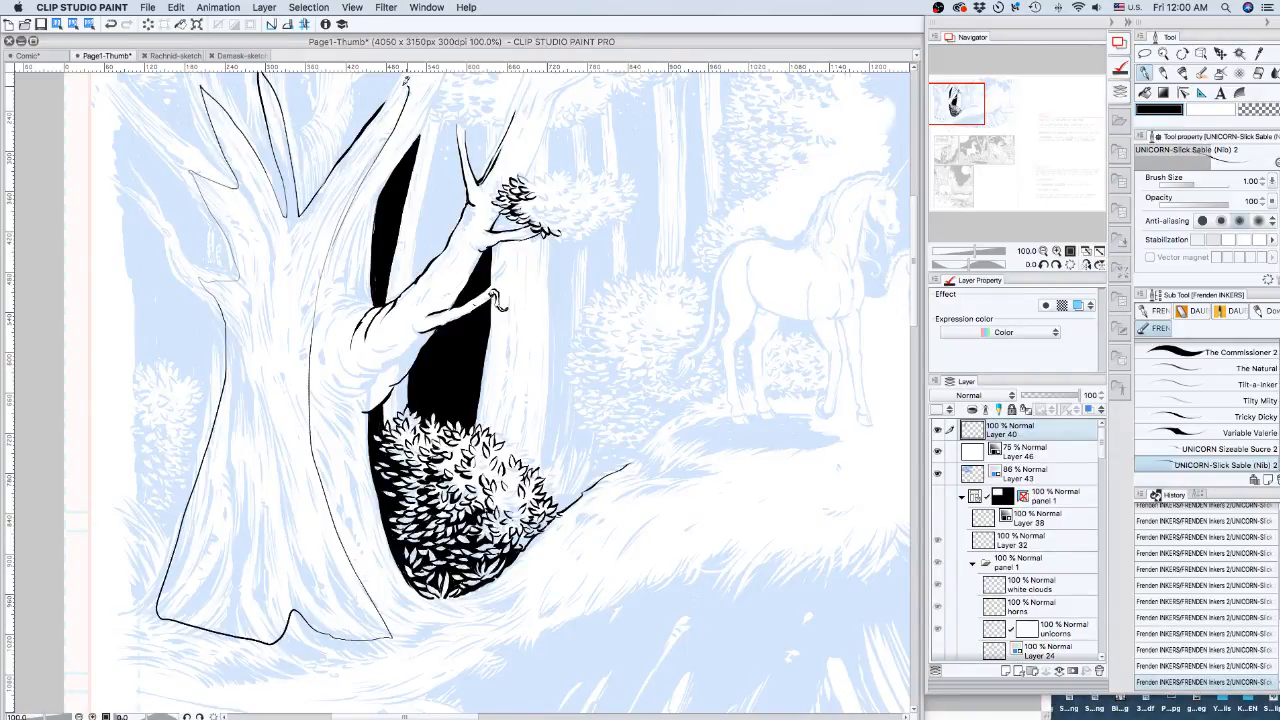
left_click(1043, 252)
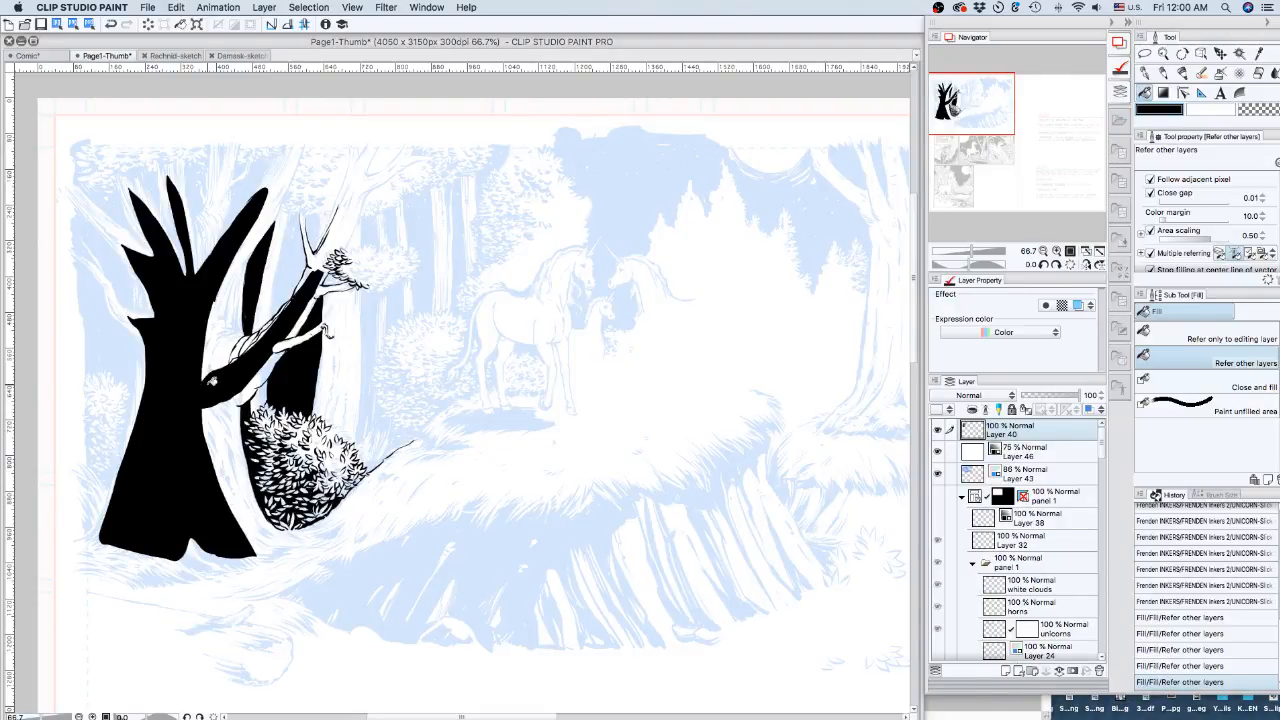
Switch from the Fill tool back to the UNICORN-Slick Sable pen.
key("p")
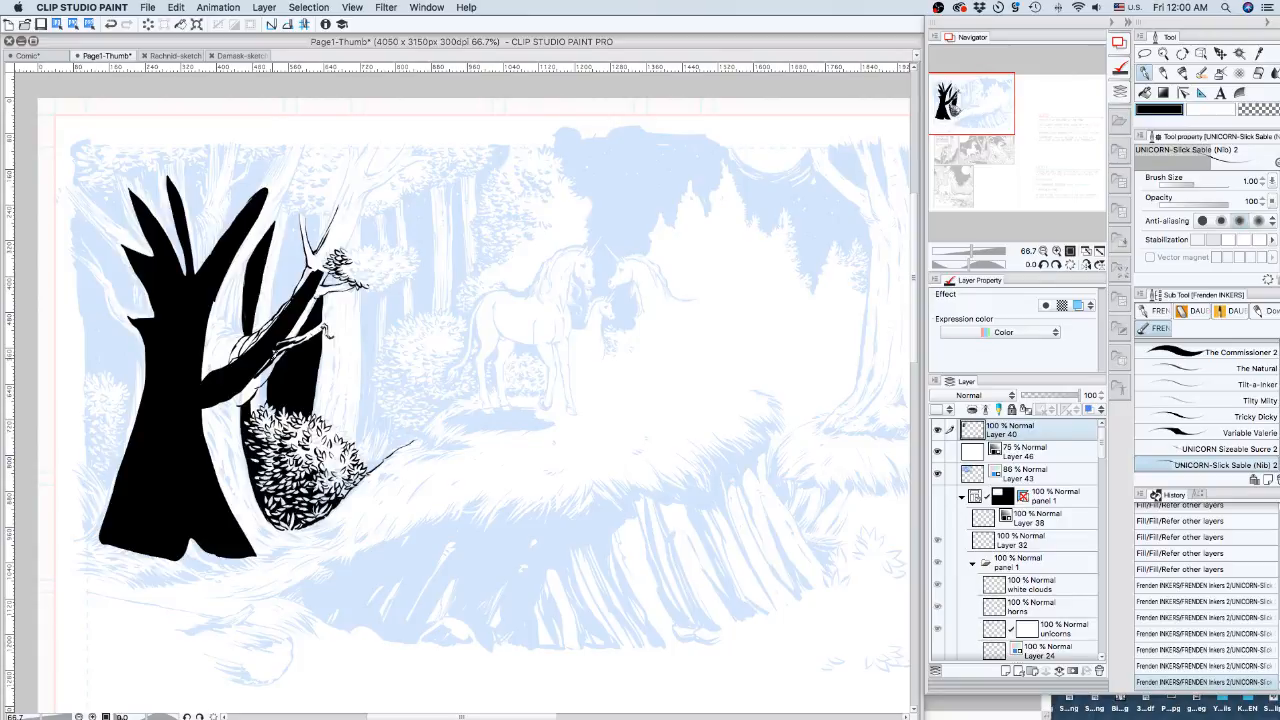
Add three small leaf strokes under the twig and two short ink strokes on the branch.
left_click_drag(345, 285, 339, 291)
left_click_drag(352, 286, 348, 298)
left_click_drag(357, 286, 361, 294)
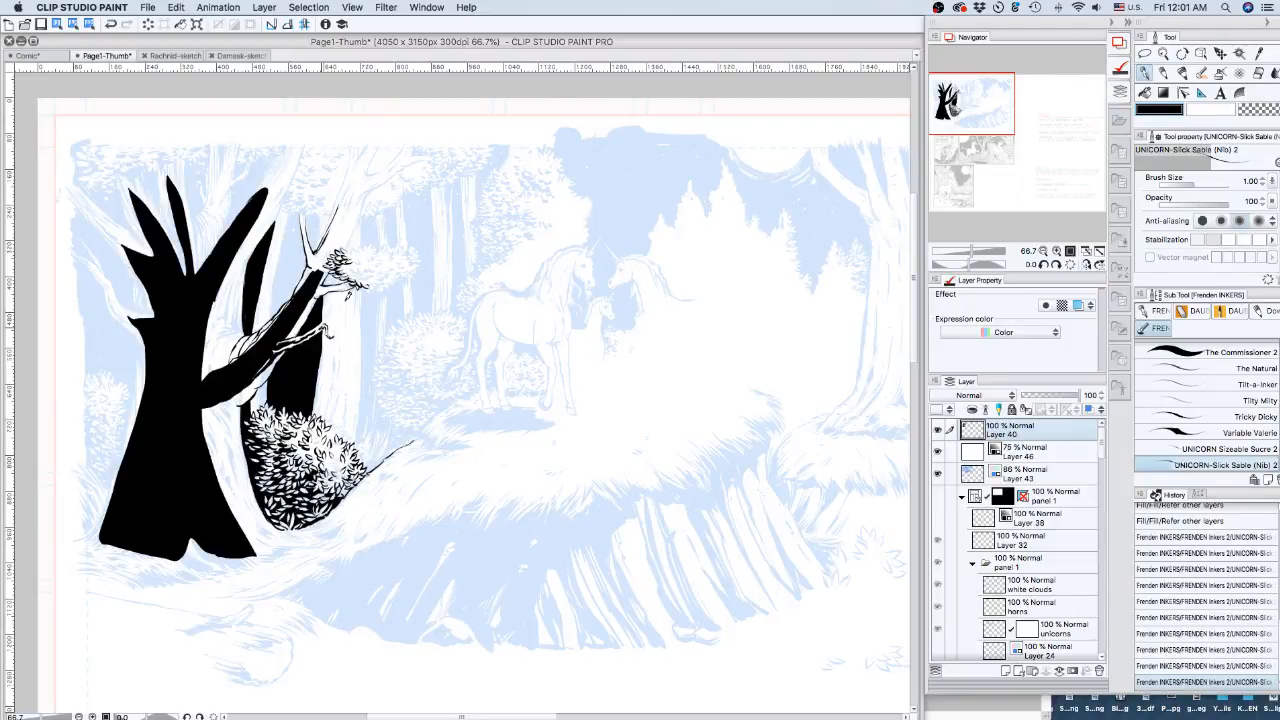
left_click_drag(226, 363, 235, 343)
left_click_drag(232, 360, 243, 341)
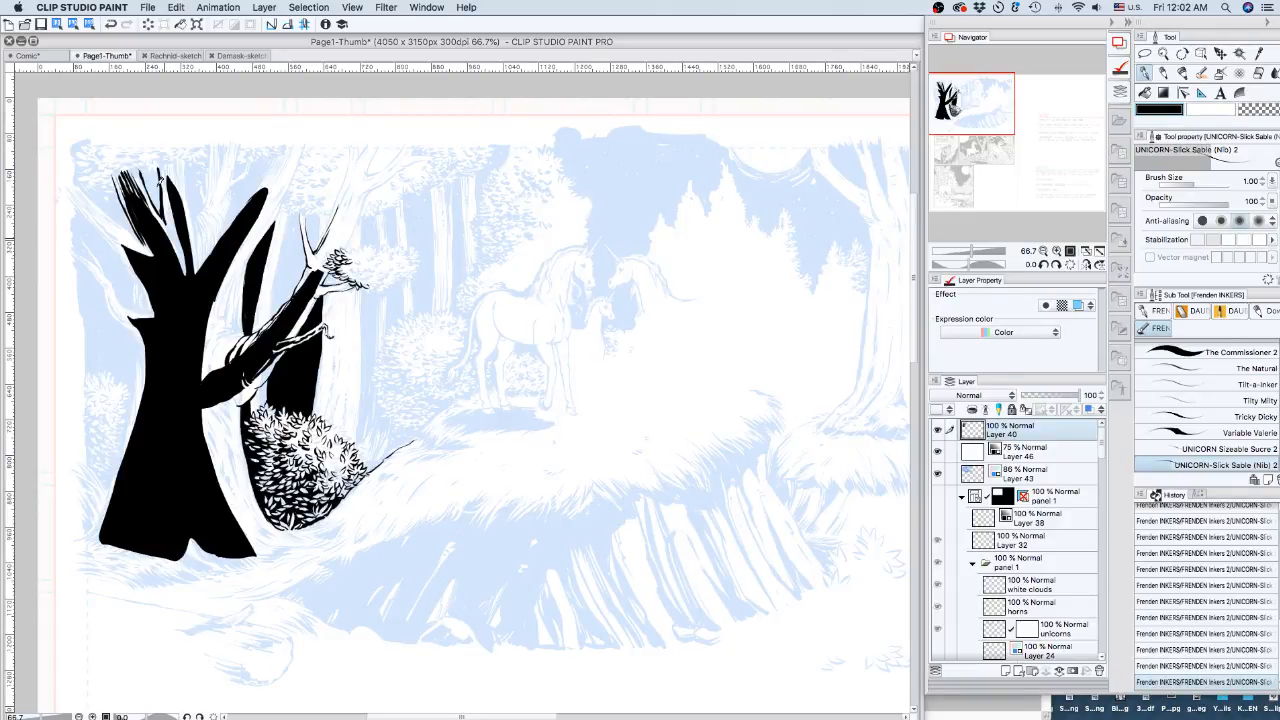
Thicken the branch line with bark strokes and ink the lower left of the diagonal branch.
left_click_drag(160, 181, 165, 221)
left_click_drag(168, 236, 187, 272)
left_click_drag(236, 331, 212, 370)
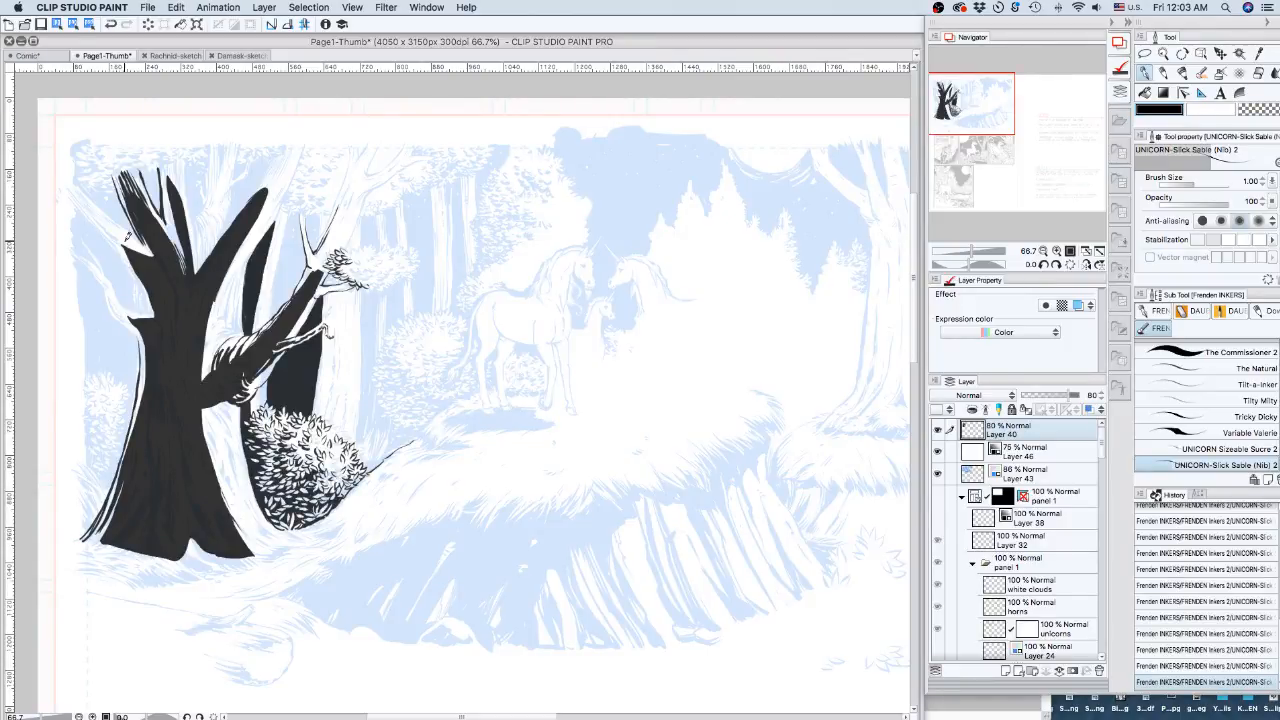
Ink two strokes down the trunk's right edge beside the bush, undoing the last one.
left_click_drag(218, 408, 272, 538)
left_click_drag(216, 405, 272, 550)
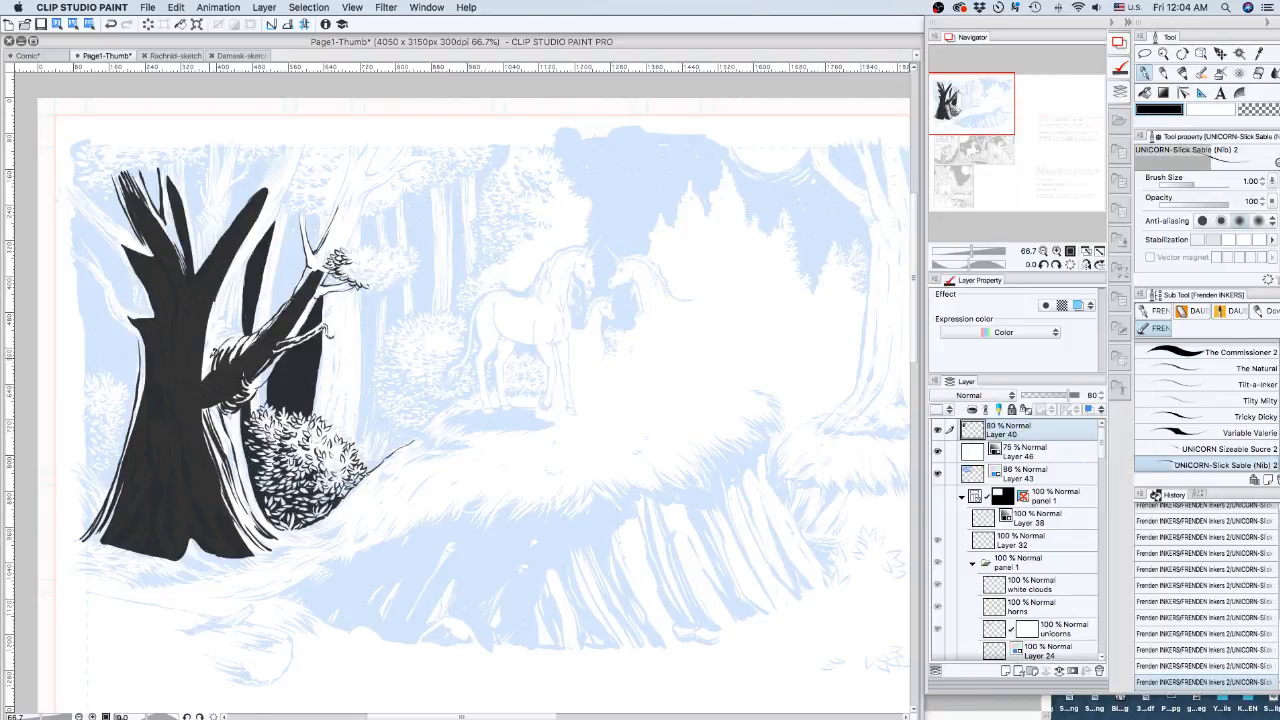
key("super+z")
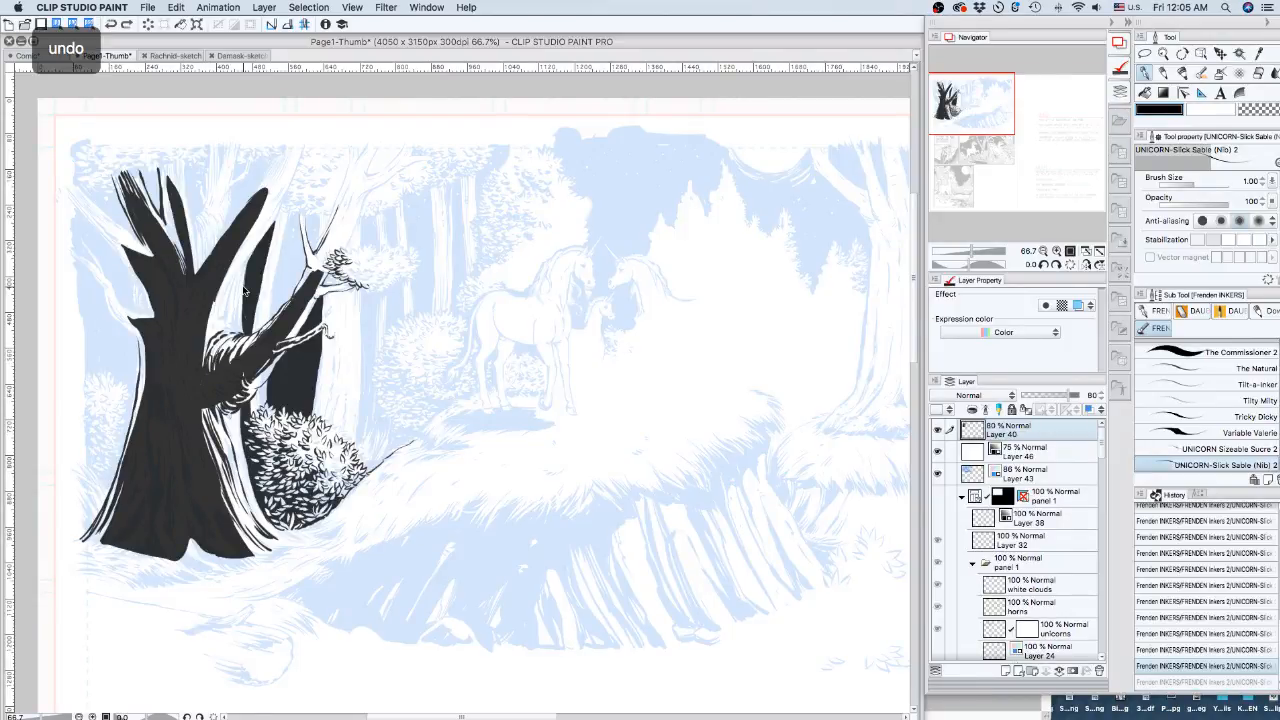